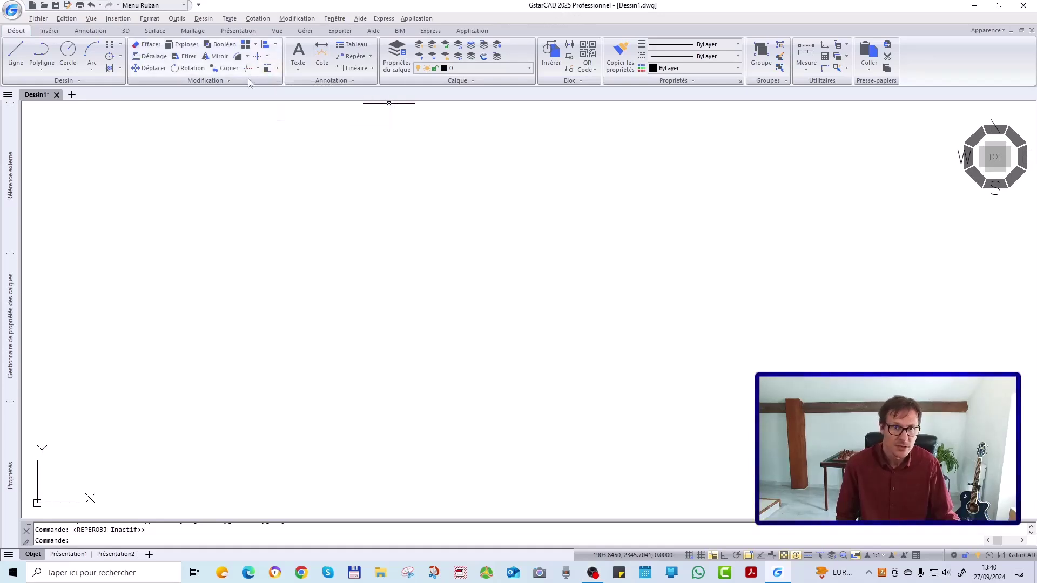
- Draw a rectangle from two opposite corners in the upper middle of the empty drawing
{"action": "left_click", "coordinate": [328, 65]}
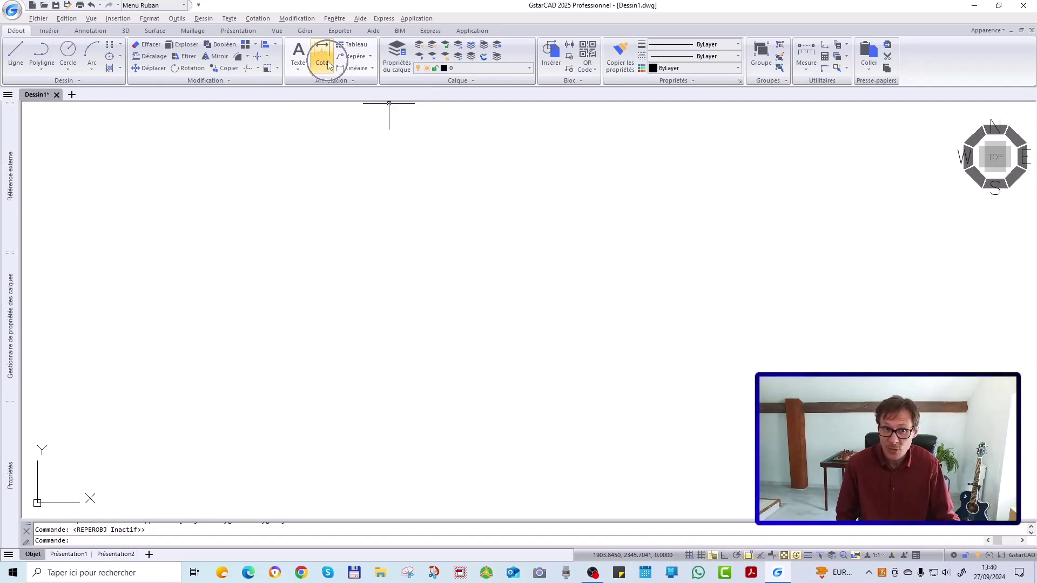
{"action": "type", "text": "rec"}
{"action": "key", "text": "Return"}
{"action": "left_click", "coordinate": [305, 188]}
{"action": "left_click", "coordinate": [427, 278]}
{"action": "type", "text": "cecolor"}
{"action": "key", "text": "Return"}
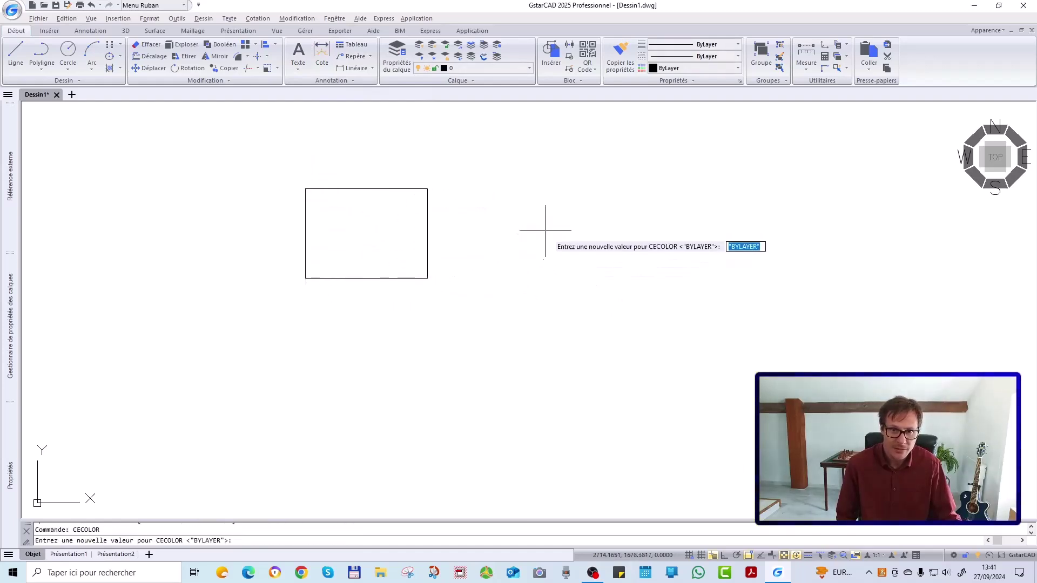
{"action": "key", "text": "Escape"}
- Draw a circle beside the rectangle, slightly lower and a little smaller than the rectangle's height
{"action": "type", "text": "cercle"}
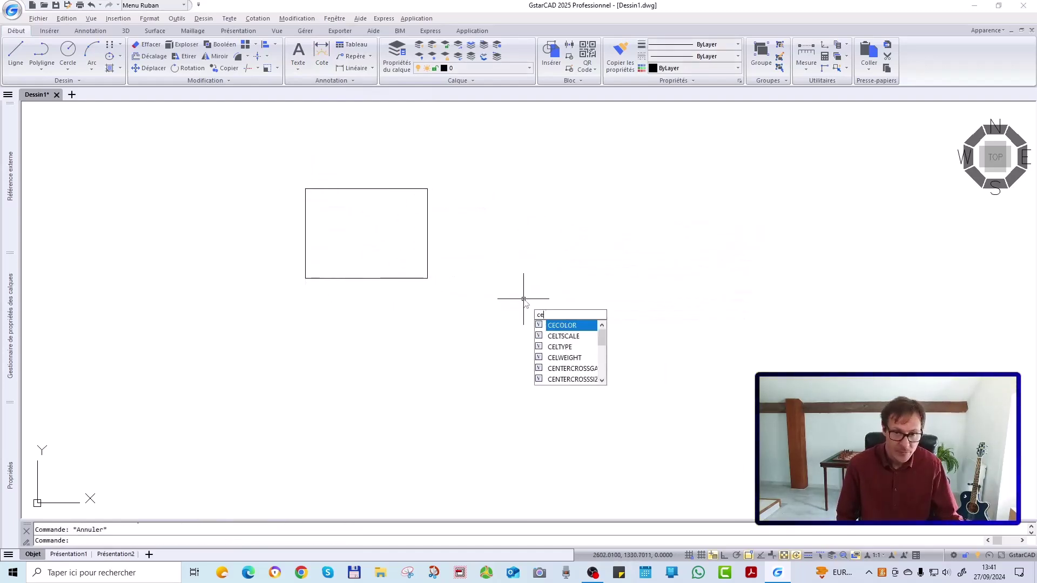
{"action": "key", "text": "Return"}
{"action": "left_click", "coordinate": [516, 282]}
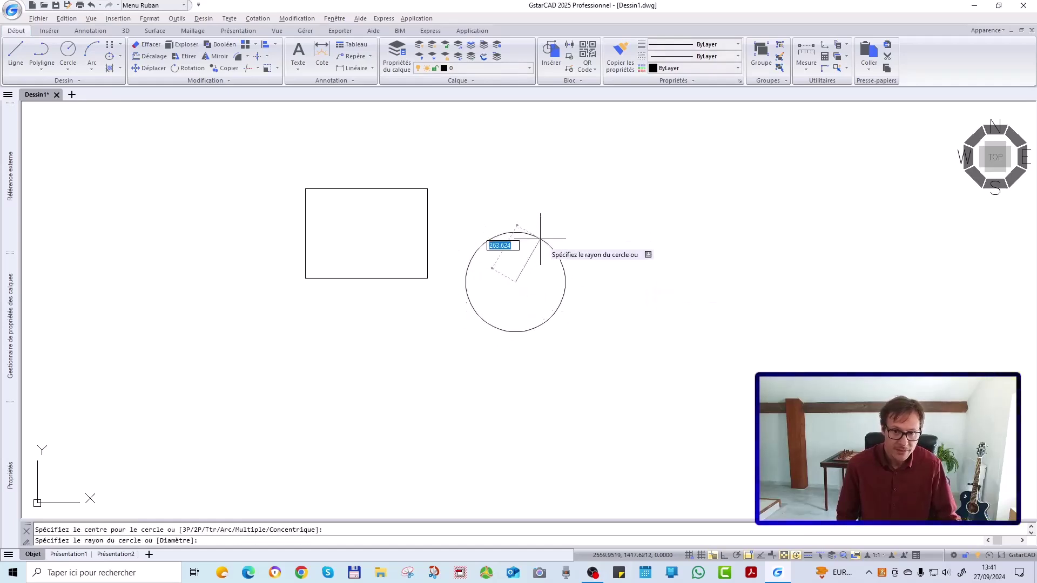
{"action": "left_click", "coordinate": [539, 247]}
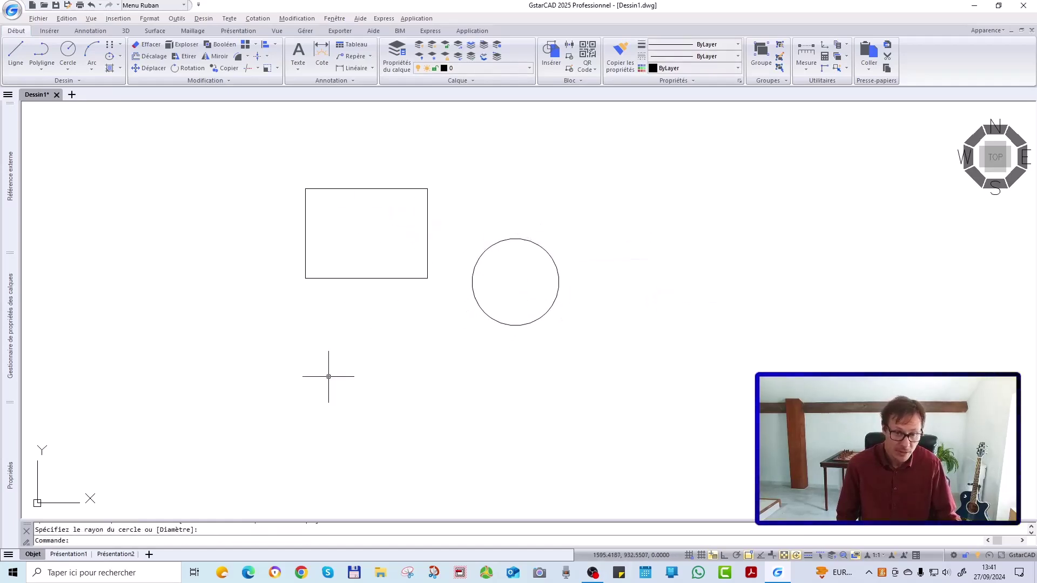
- Place a single point well below the rectangle
{"action": "type", "text": "point"}
{"action": "key", "text": "Return"}
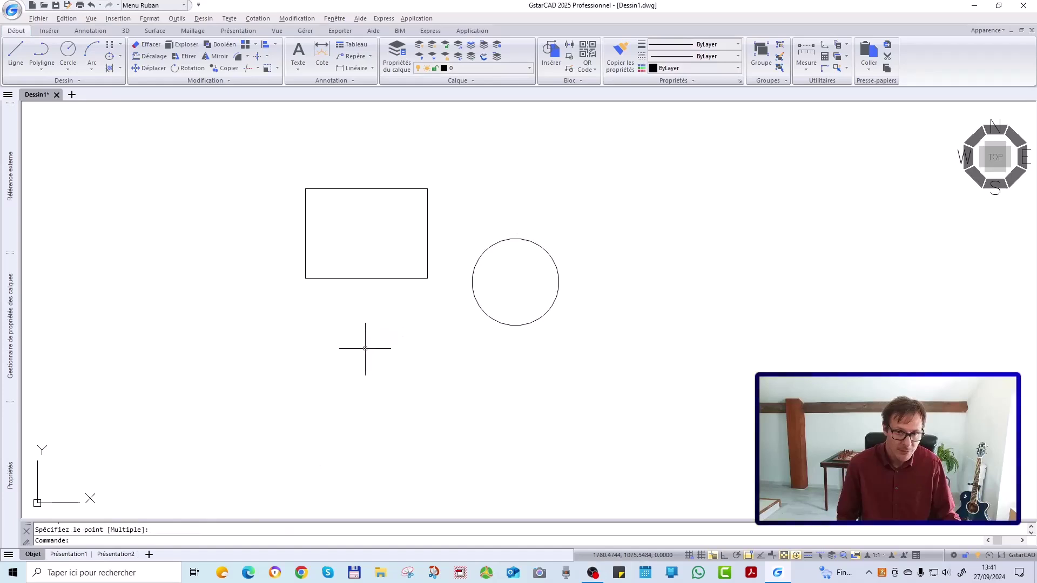
{"action": "type", "text": "po"}
{"action": "key", "text": "Down"}
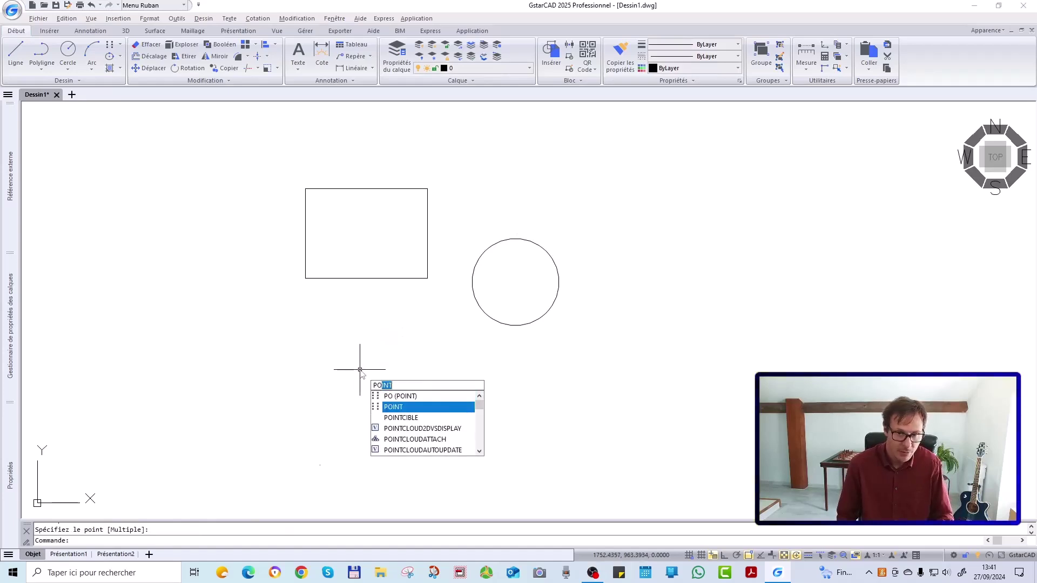
{"action": "key", "text": "Escape"}
- Draw a four-sided polygon circumscribed about a circle, tilted like a diamond, just below the rectangle
{"action": "type", "text": "pol"}
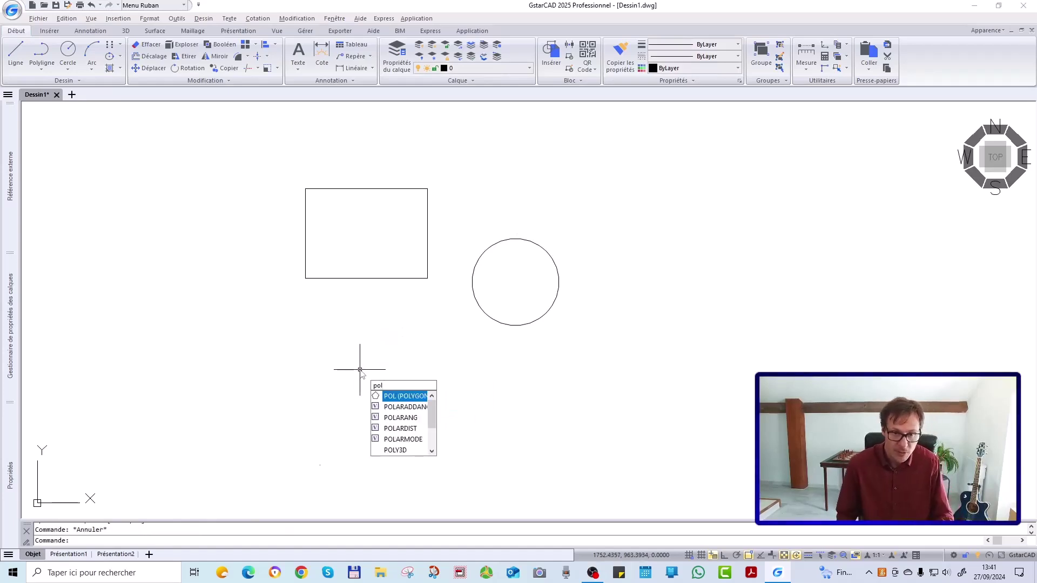
{"action": "key", "text": "Return"}
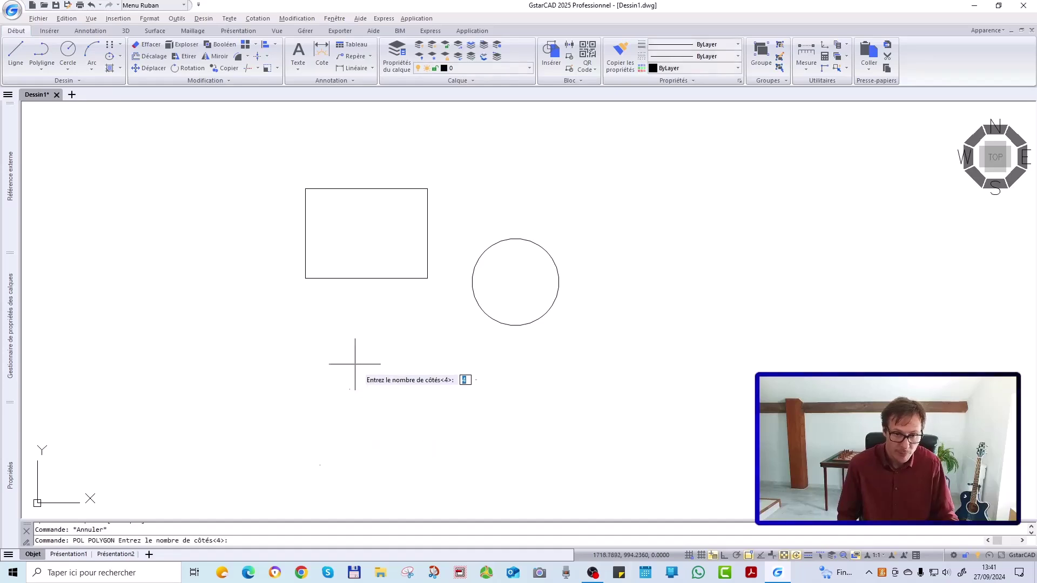
{"action": "key", "text": "Return"}
{"action": "left_click", "coordinate": [348, 363]}
{"action": "type", "text": "c"}
{"action": "key", "text": "Return"}
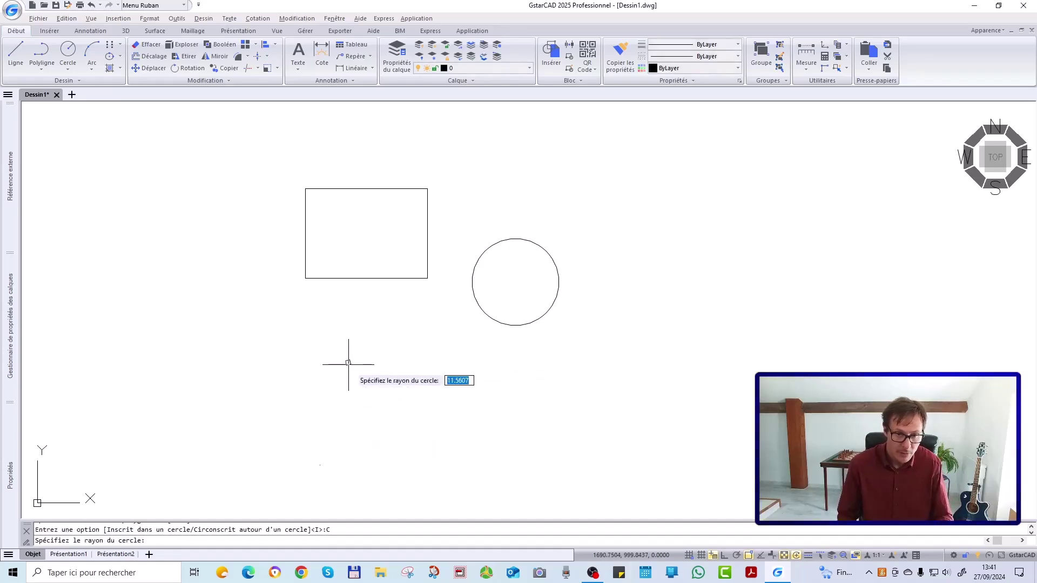
{"action": "left_click", "coordinate": [322, 392]}
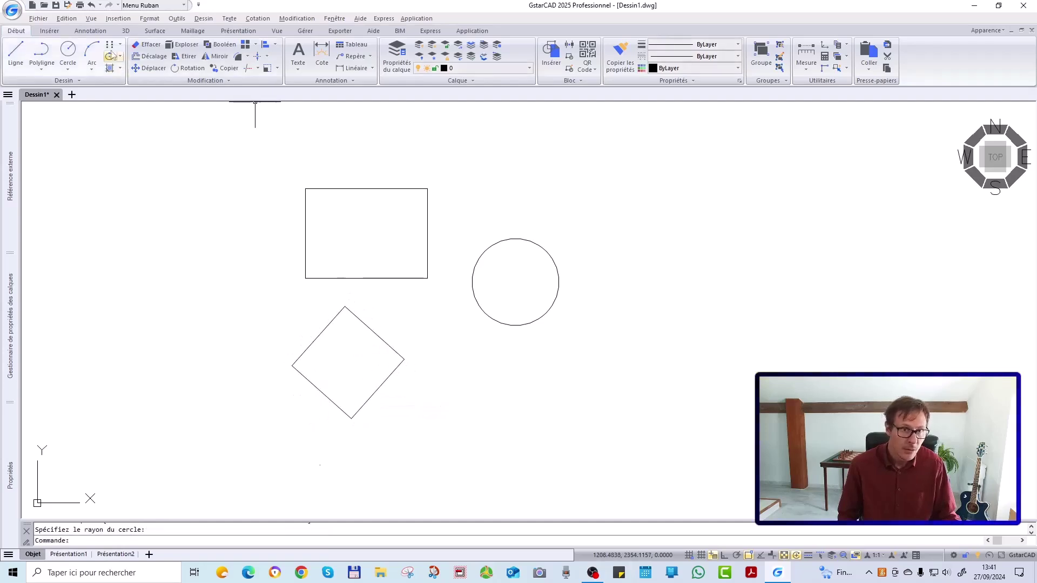
- Draw a closed polyline triangle with a nearly horizontal base below the circle
{"action": "left_click", "coordinate": [43, 54]}
{"action": "left_click", "coordinate": [437, 427]}
{"action": "left_click", "coordinate": [602, 423]}
{"action": "type", "text": "c"}
{"action": "key", "text": "Return"}
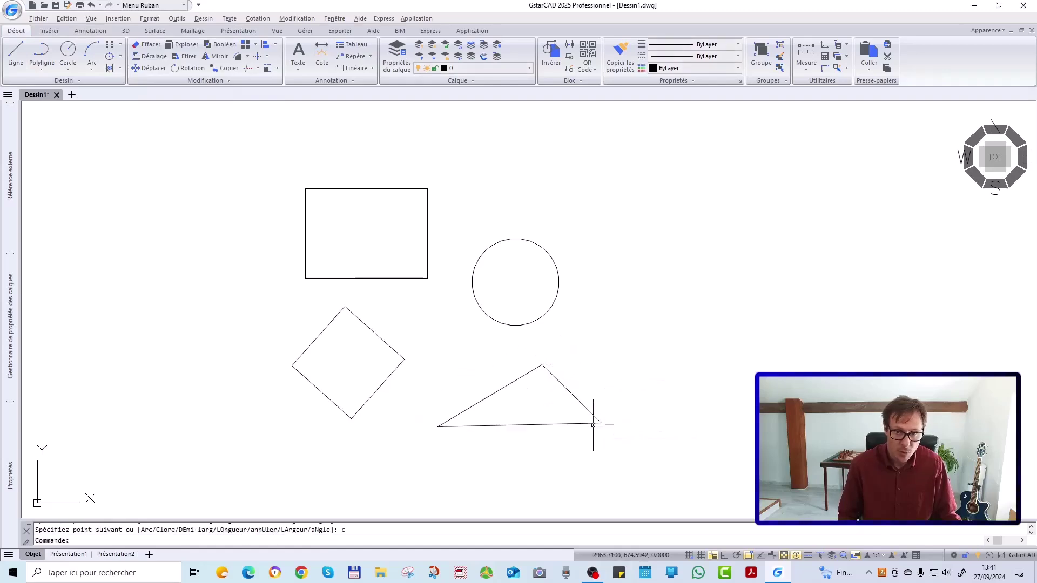
- Dimension the rectangle's upper side with the smart dimension command, placing the dimension line just above it
{"action": "left_click", "coordinate": [372, 70]}
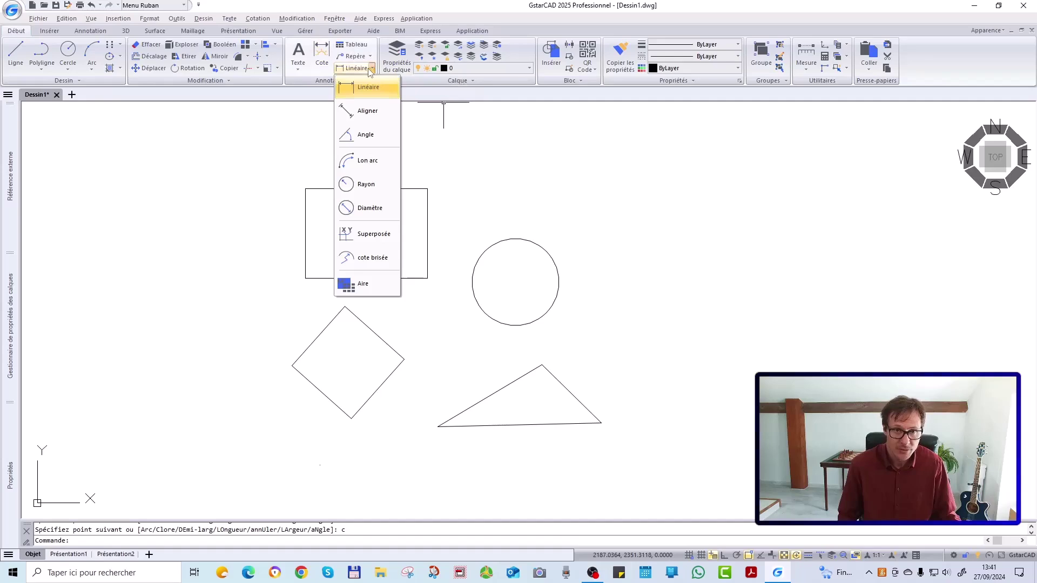
{"action": "left_click", "coordinate": [371, 69]}
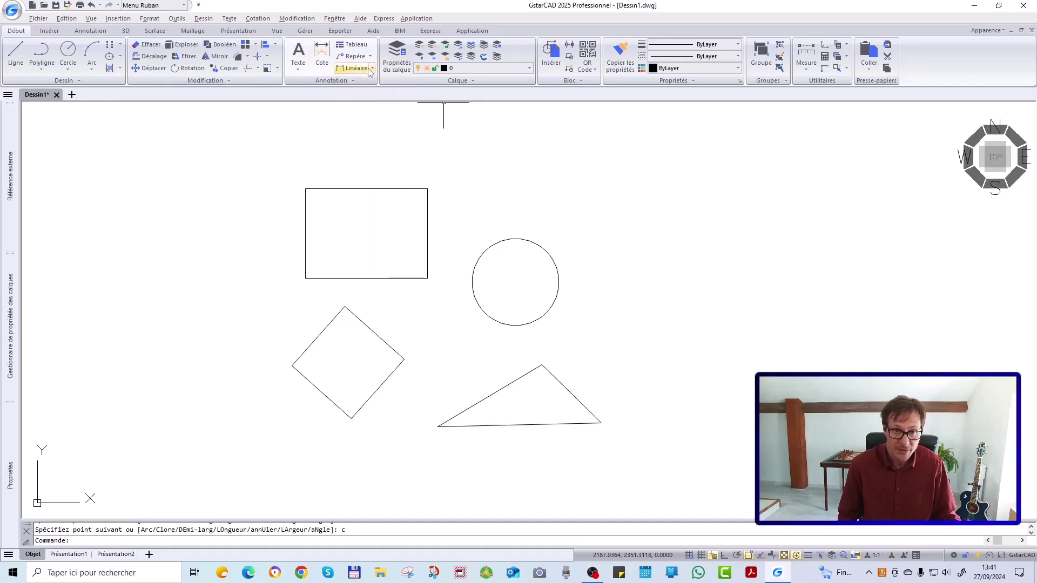
{"action": "left_click", "coordinate": [323, 56]}
{"action": "left_click", "coordinate": [346, 189]}
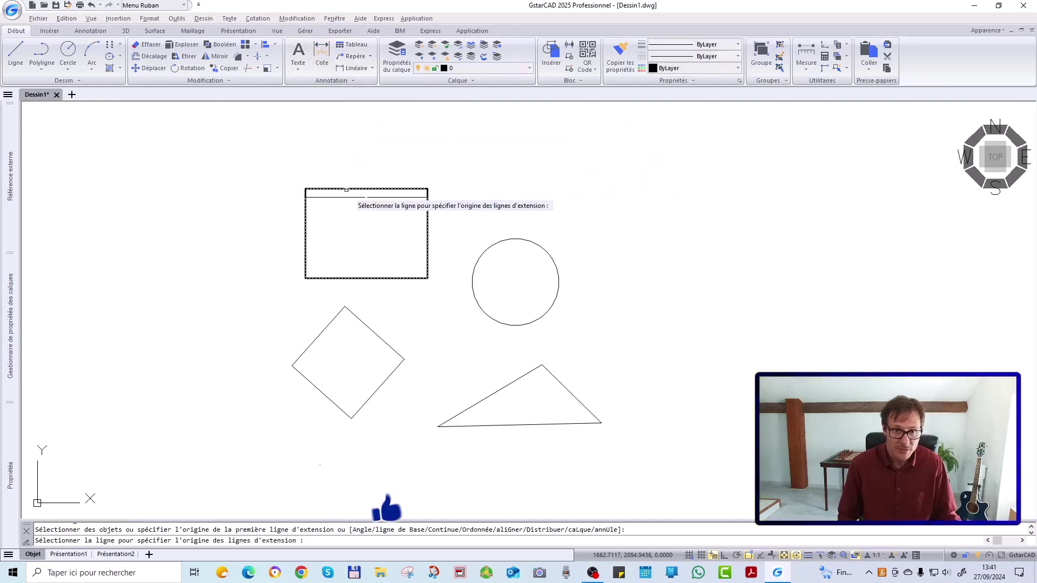
{"action": "scroll", "coordinate": [347, 188], "scroll_direction": "up", "scroll_amount": 5}
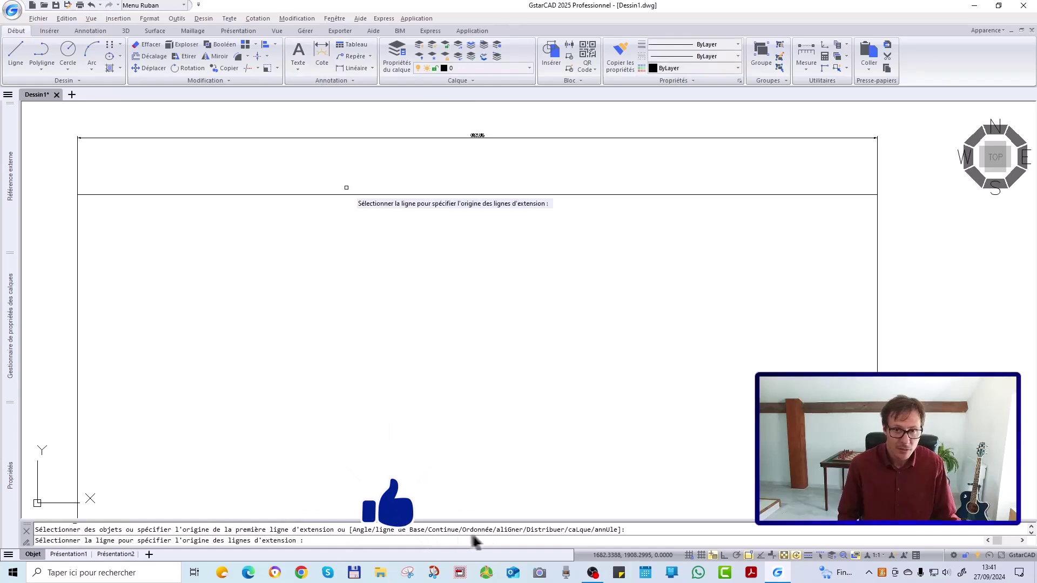
{"action": "scroll", "coordinate": [346, 188], "scroll_direction": "down", "scroll_amount": 5}
{"action": "left_click", "coordinate": [350, 173]}
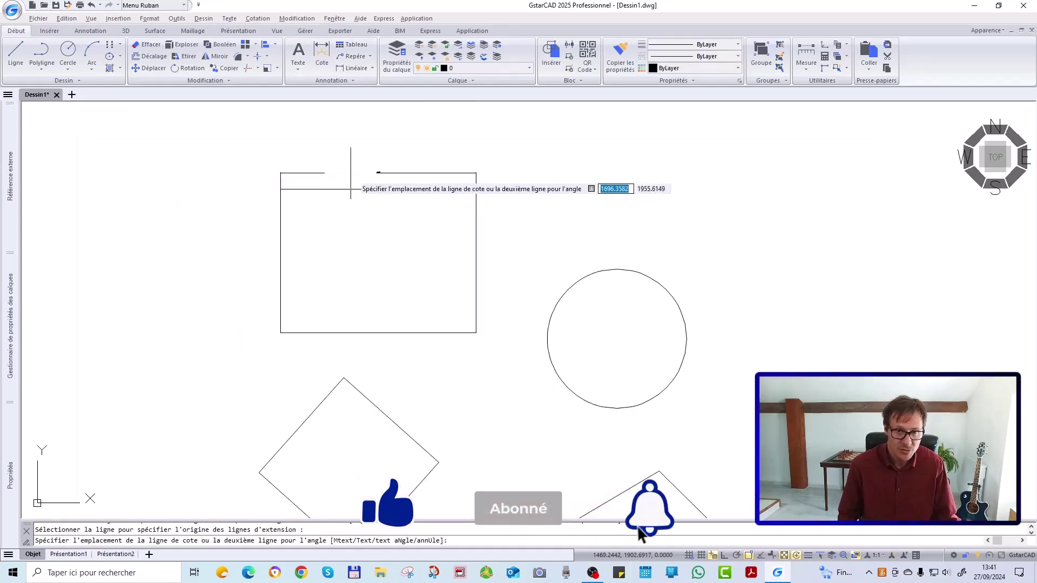
{"action": "left_click", "coordinate": [350, 173]}
{"action": "scroll", "coordinate": [380, 168], "scroll_direction": "up", "scroll_amount": 7}
{"action": "key", "text": "Escape"}
- Scale all the shapes and the dimension by a factor of 0.1 from a base point inside the rectangle
{"action": "scroll", "coordinate": [376, 194], "scroll_direction": "down", "scroll_amount": 5}
{"action": "scroll", "coordinate": [376, 203], "scroll_direction": "down", "scroll_amount": 6}
{"action": "left_click", "coordinate": [557, 198]}
{"action": "left_click", "coordinate": [400, 285]}
{"action": "scroll", "coordinate": [489, 222], "scroll_direction": "up", "scroll_amount": 2}
{"action": "type", "text": "ec"}
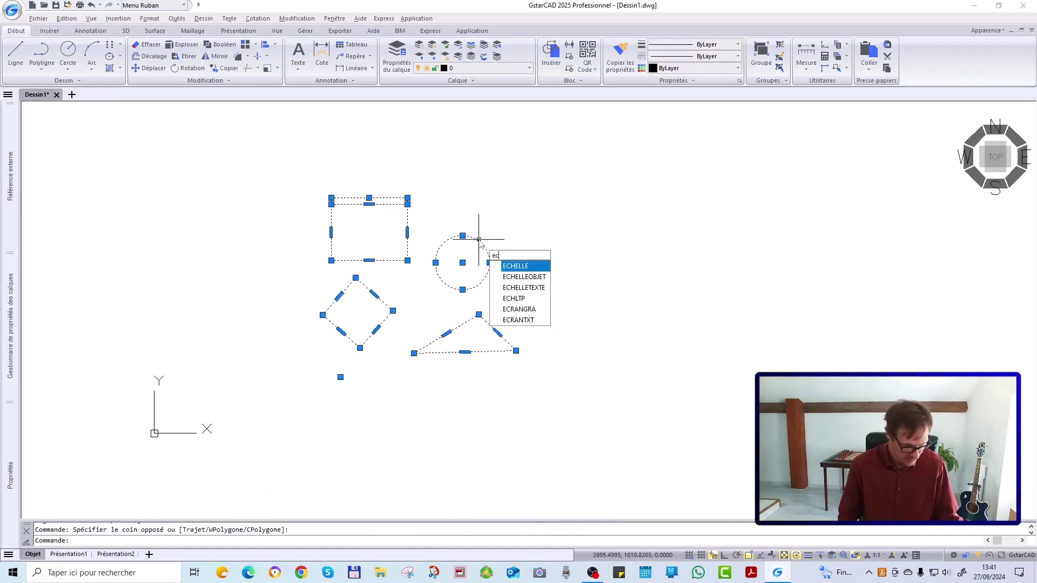
{"action": "type", "text": "h"}
{"action": "key", "text": "Return"}
{"action": "left_click", "coordinate": [374, 235]}
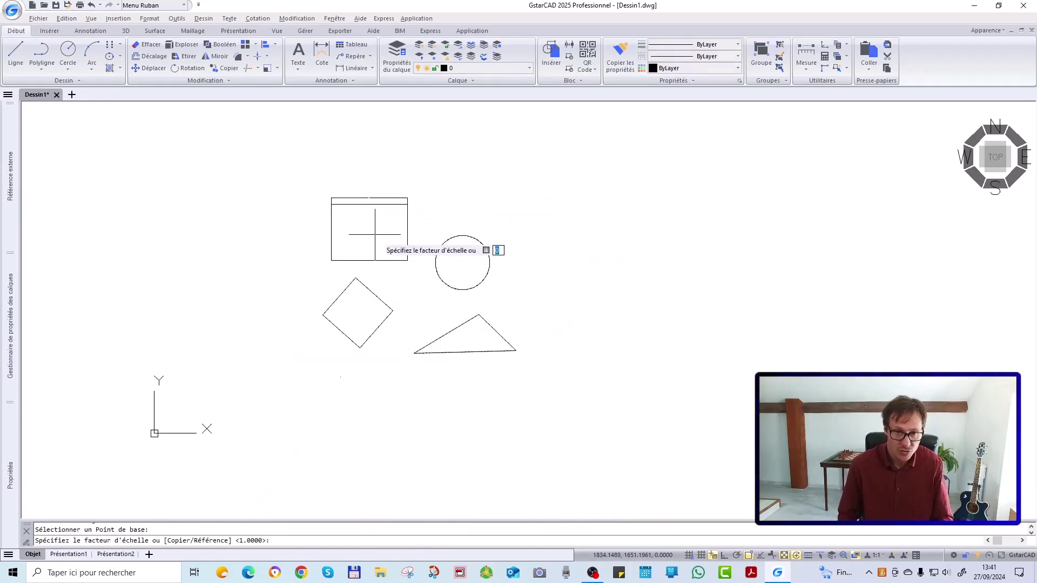
{"action": "type", "text": ".1"}
{"action": "key", "text": "Return"}
{"action": "scroll", "coordinate": [379, 242], "scroll_direction": "up", "scroll_amount": 10}
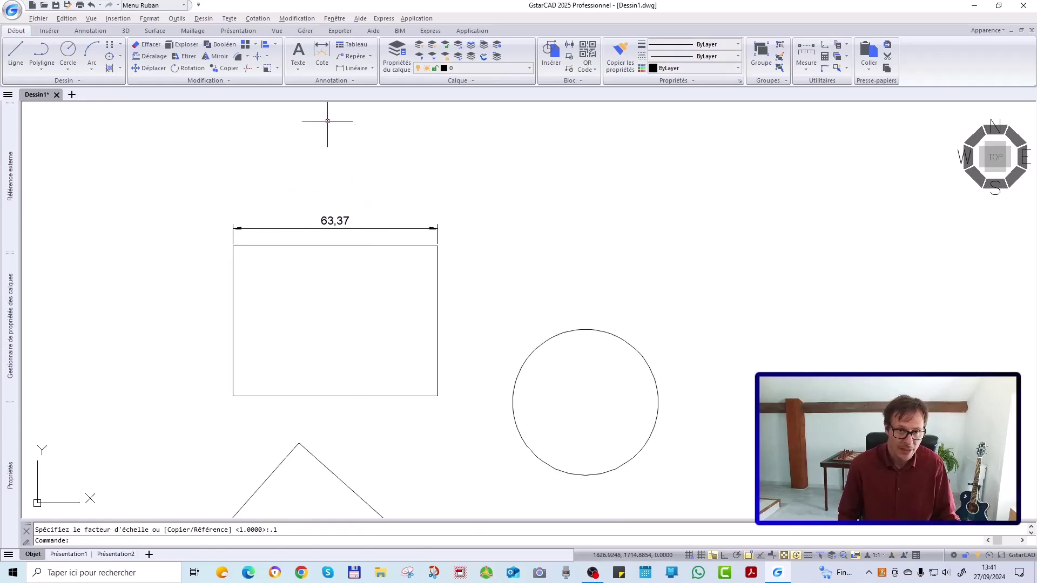
- Dimension the rectangle's left side, placing the dimension line outside the shape
{"action": "scroll", "coordinate": [386, 248], "scroll_direction": "down", "scroll_amount": 2}
{"action": "scroll", "coordinate": [416, 220], "scroll_direction": "down", "scroll_amount": 2}
{"action": "scroll", "coordinate": [380, 301], "scroll_direction": "up", "scroll_amount": 2}
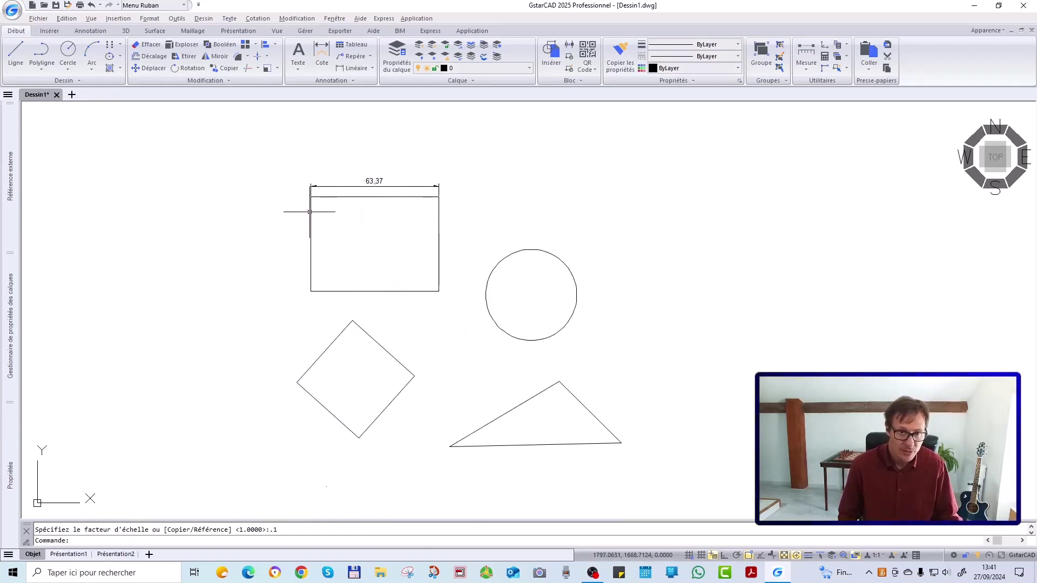
{"action": "left_click", "coordinate": [322, 54]}
{"action": "left_click", "coordinate": [311, 224]}
{"action": "left_click", "coordinate": [292, 227]}
- Add an angular dimension between the rectangle's left and upper sides, placed inside the corner
{"action": "key", "text": "Return"}
{"action": "left_click", "coordinate": [312, 251]}
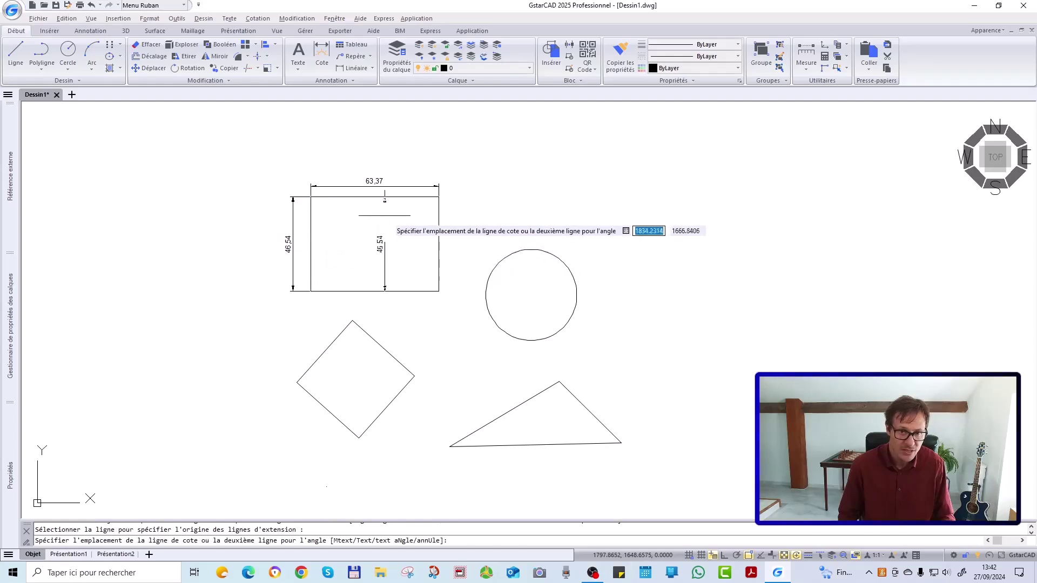
{"action": "left_click", "coordinate": [384, 197]}
{"action": "scroll", "coordinate": [373, 189], "scroll_direction": "up", "scroll_amount": 5}
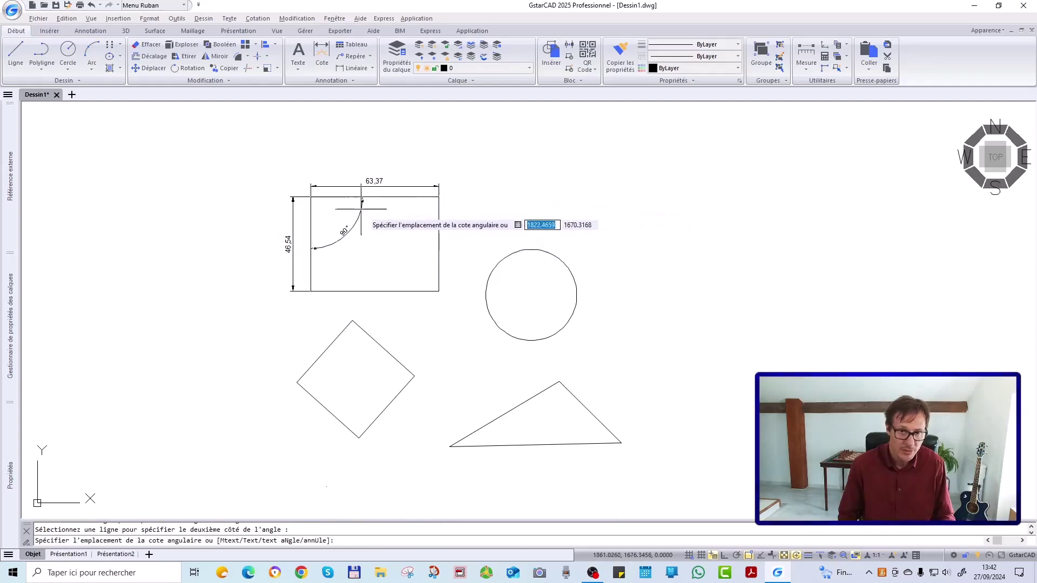
{"action": "scroll", "coordinate": [365, 162], "scroll_direction": "down", "scroll_amount": 2}
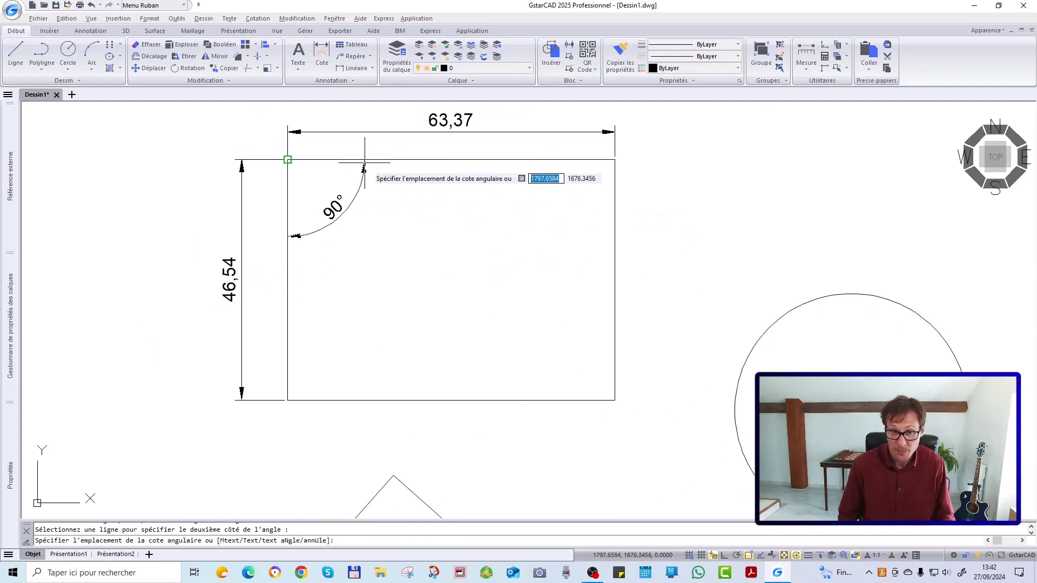
{"action": "left_click", "coordinate": [357, 192]}
- Add a diameter dimension to the circle, with its text outside the circle at the upper right
{"action": "scroll", "coordinate": [348, 203], "scroll_direction": "down", "scroll_amount": 4}
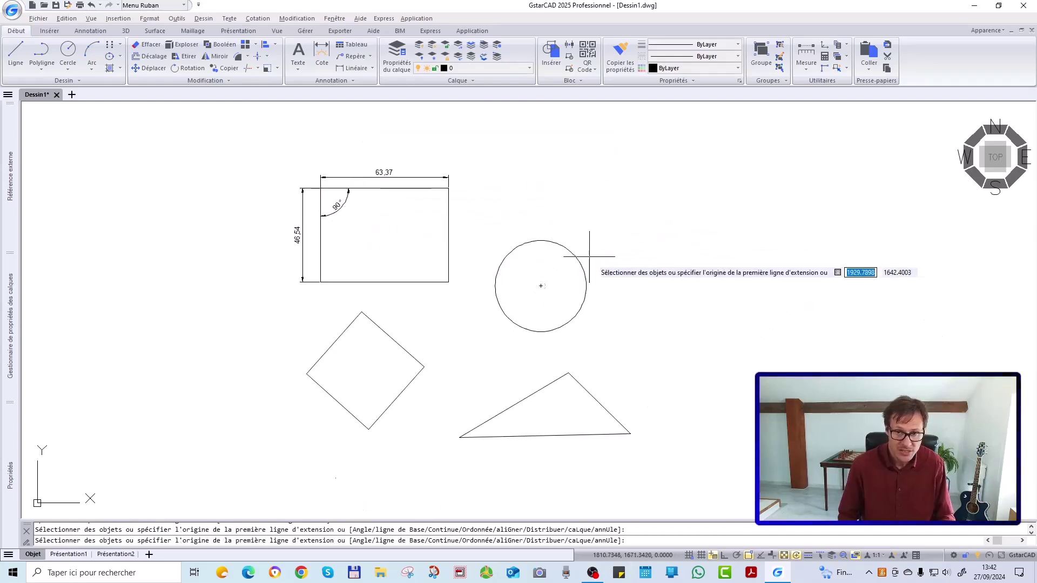
{"action": "scroll", "coordinate": [597, 258], "scroll_direction": "up", "scroll_amount": 2}
{"action": "left_click", "coordinate": [567, 260]}
{"action": "left_click", "coordinate": [565, 259]}
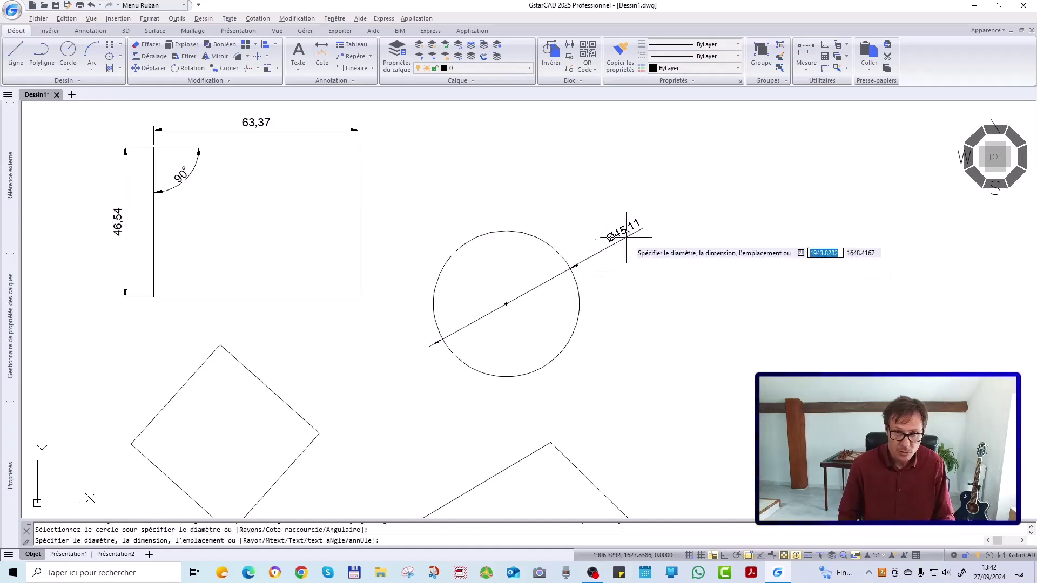
{"action": "left_click", "coordinate": [594, 237]}
- Dimension the distance between the diamond's upper-right and lower-left parallel sides, placing it outside the lower-right side
{"action": "scroll", "coordinate": [440, 146], "scroll_direction": "down", "scroll_amount": 2}
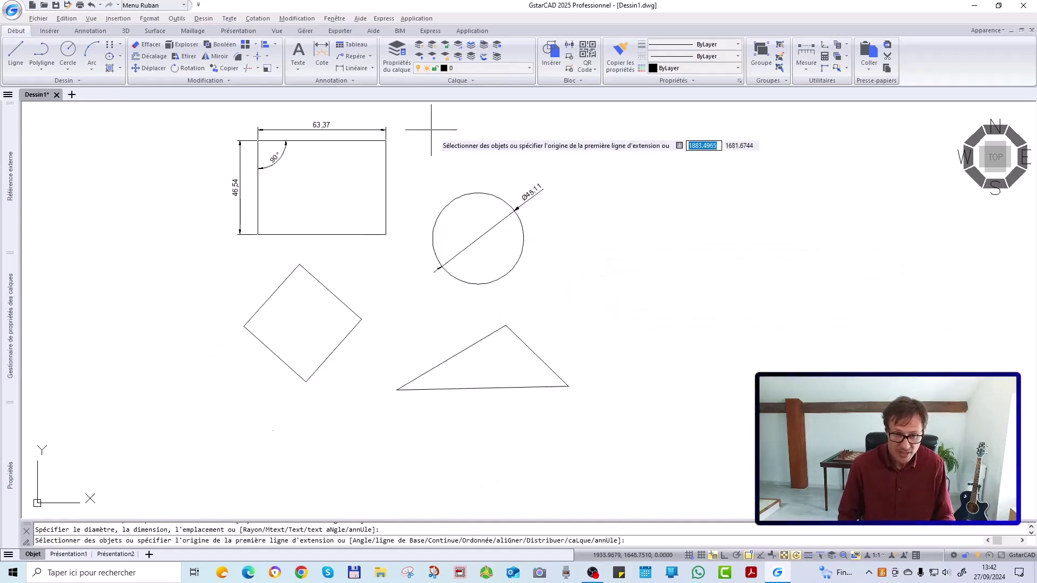
{"action": "scroll", "coordinate": [335, 289], "scroll_direction": "up", "scroll_amount": 2}
{"action": "left_click", "coordinate": [324, 295]}
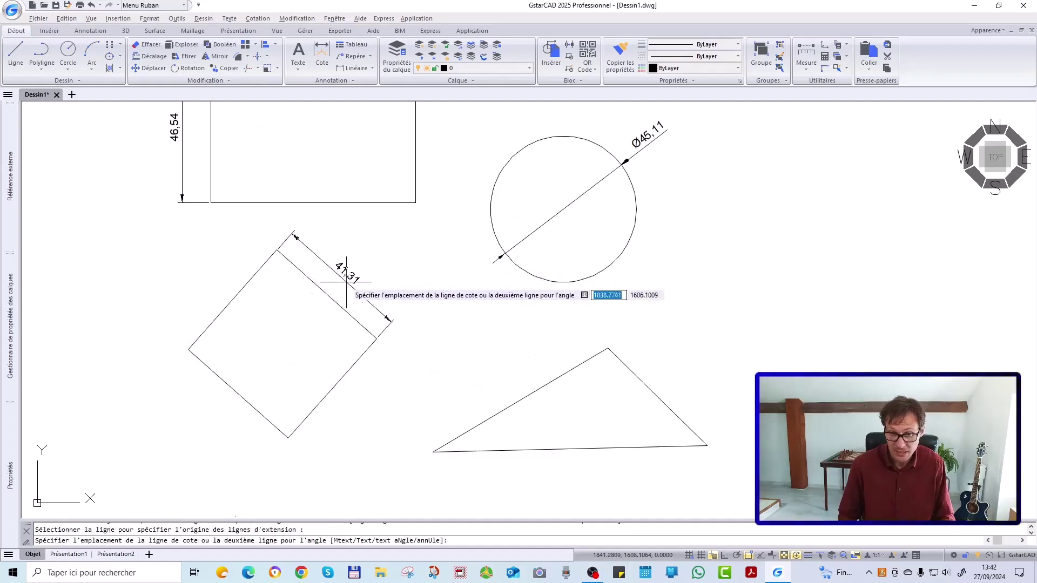
{"action": "left_click", "coordinate": [345, 376]}
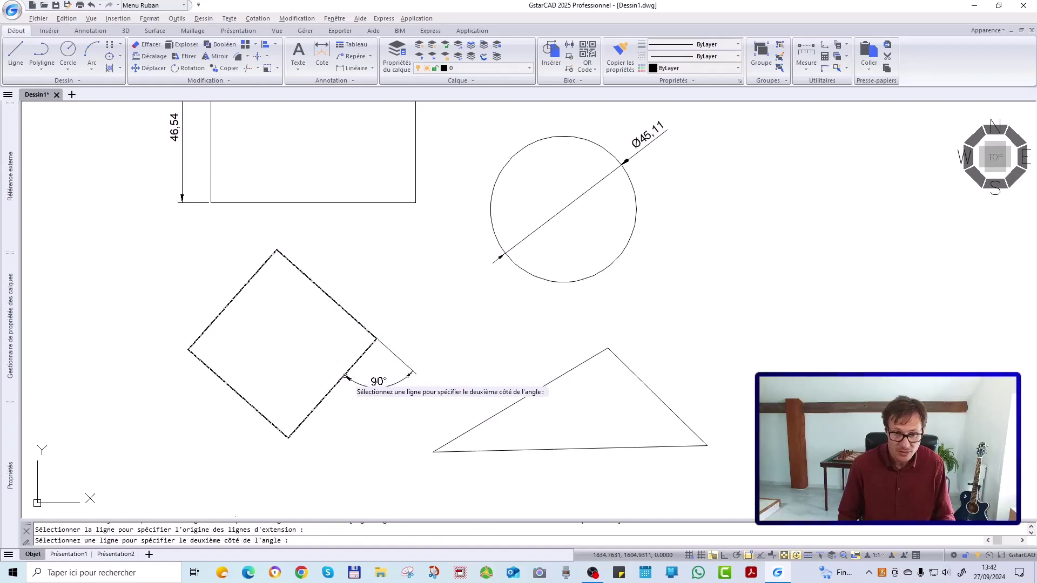
{"action": "left_click", "coordinate": [247, 399]}
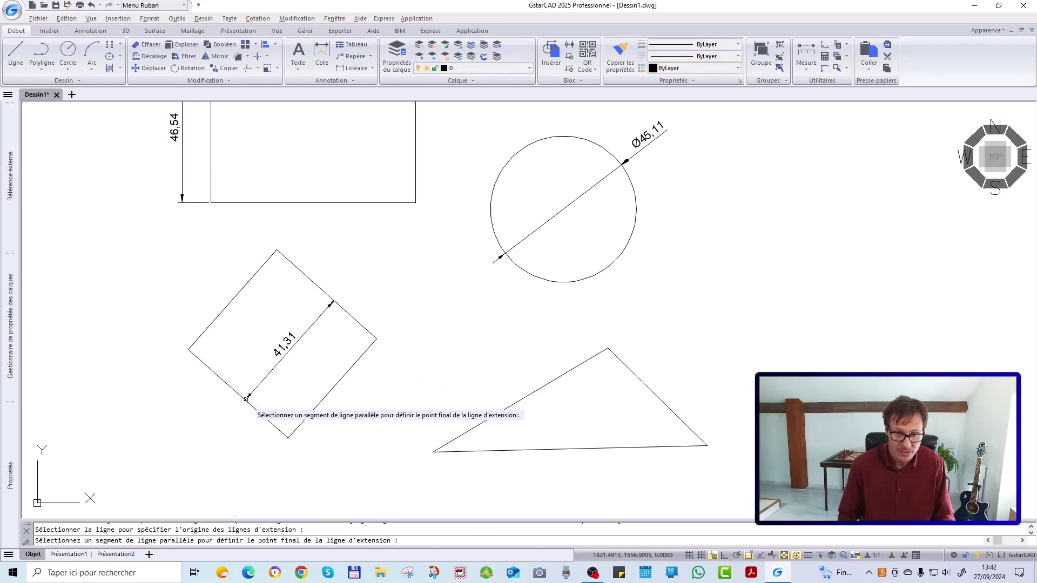
{"action": "left_click", "coordinate": [246, 399]}
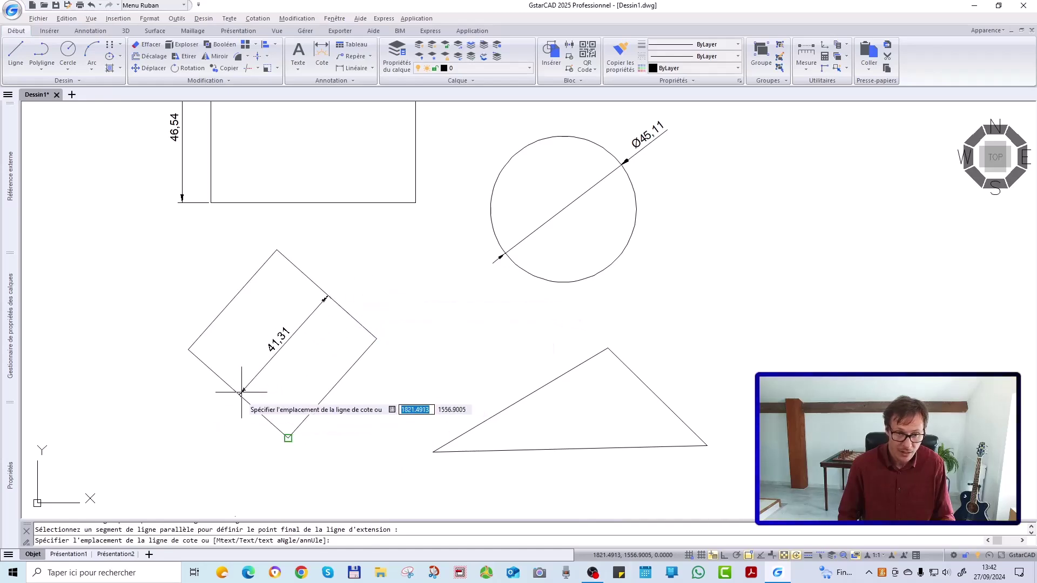
{"action": "left_click", "coordinate": [333, 443]}
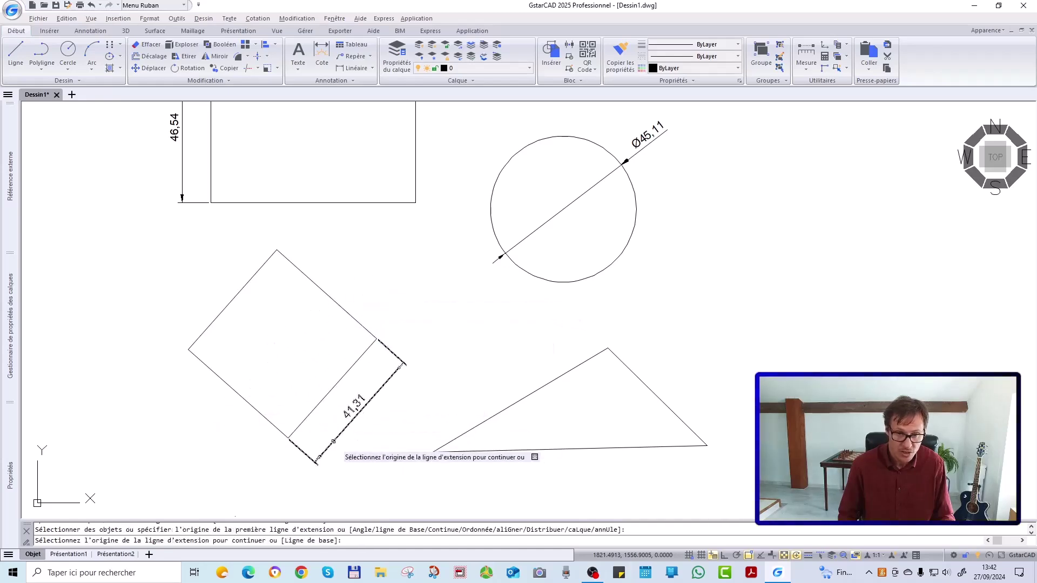
- Add an angular dimension between the diamond's upper-right and upper-left sides, placed inside the upper corner
{"action": "left_click", "coordinate": [347, 313]}
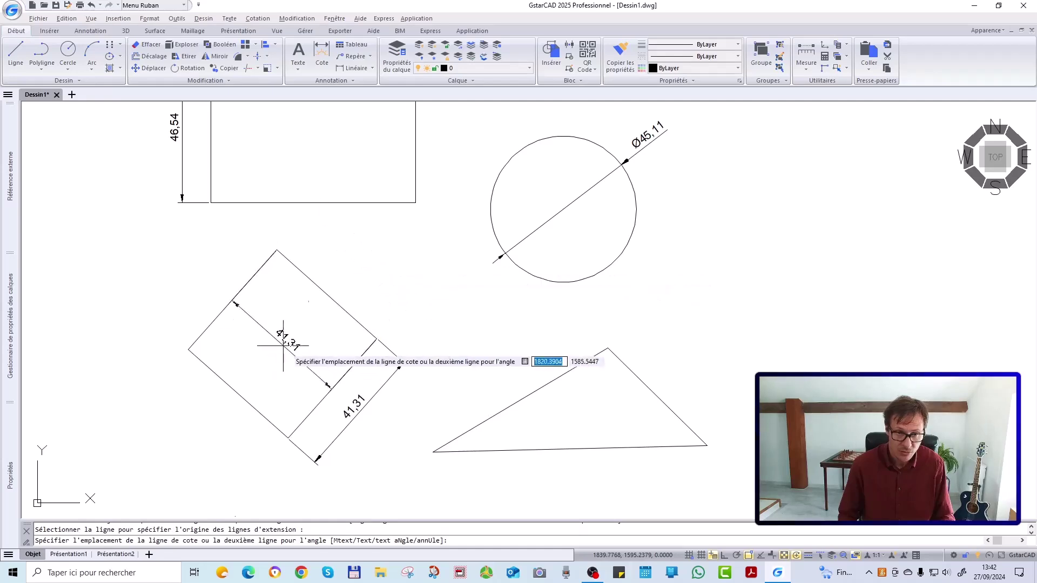
{"action": "left_click", "coordinate": [278, 249]}
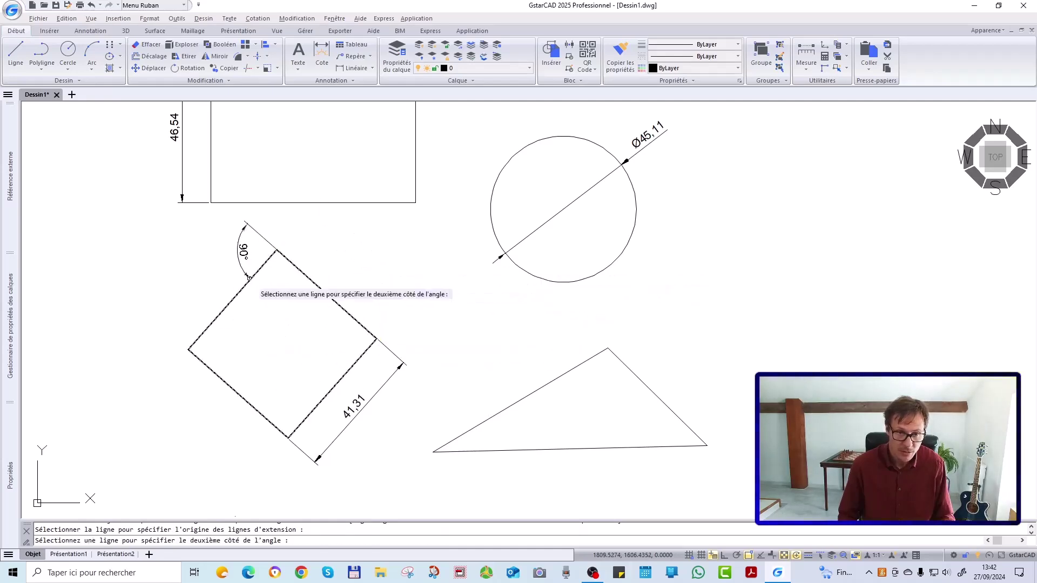
{"action": "left_click", "coordinate": [248, 277]}
{"action": "left_click", "coordinate": [275, 287]}
- Add dimensions outside the diamond's upper-right, upper-left and lower-left sides, plus a second one for the upper-right side placed inside the diamond
{"action": "left_click", "coordinate": [333, 301]}
{"action": "left_click", "coordinate": [354, 281]}
{"action": "left_click", "coordinate": [224, 310]}
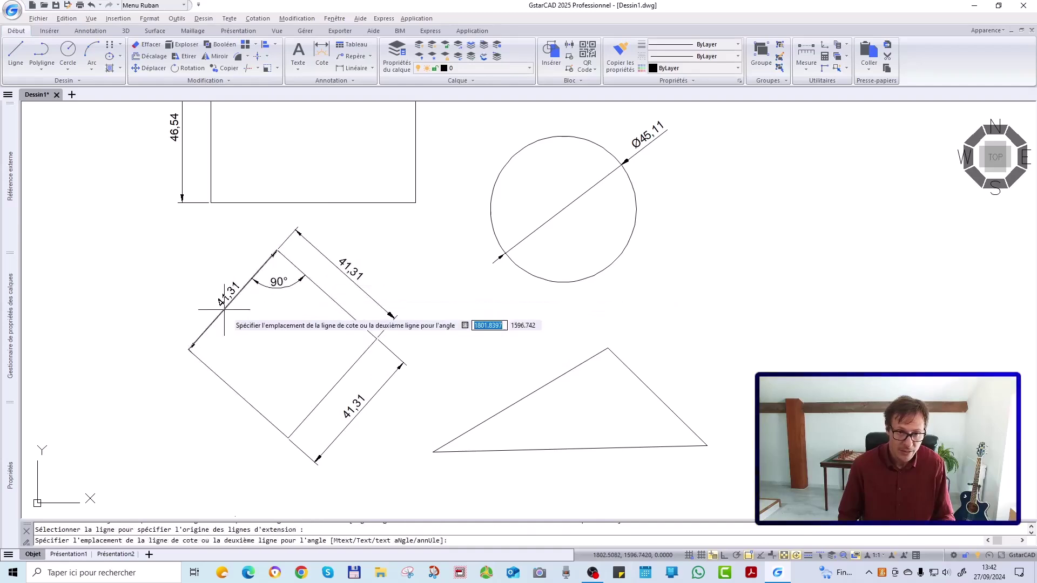
{"action": "left_click", "coordinate": [202, 293]}
{"action": "left_click", "coordinate": [222, 378]}
{"action": "left_click", "coordinate": [212, 420]}
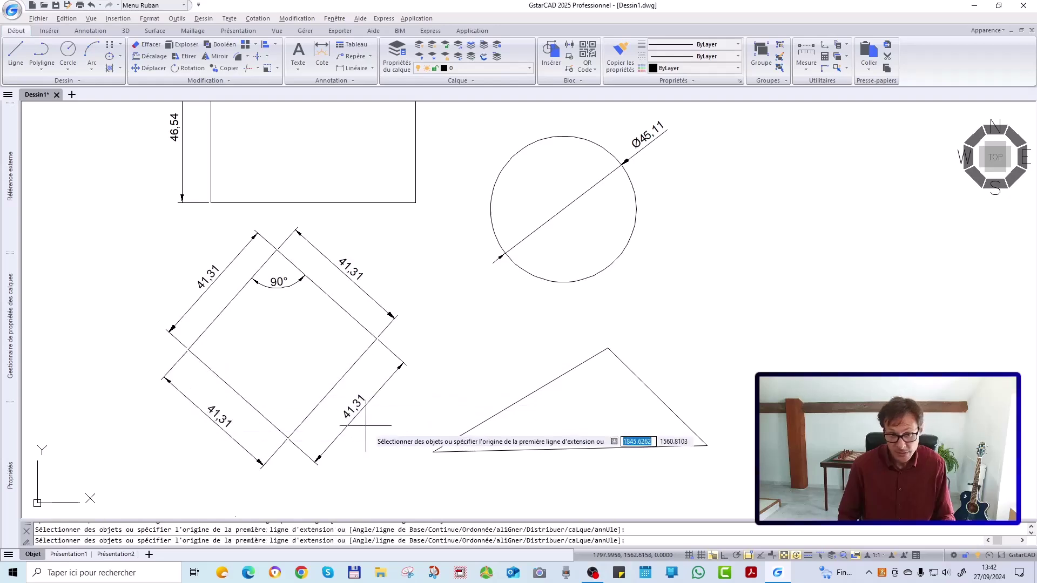
{"action": "left_click", "coordinate": [353, 320]}
{"action": "left_click", "coordinate": [350, 352]}
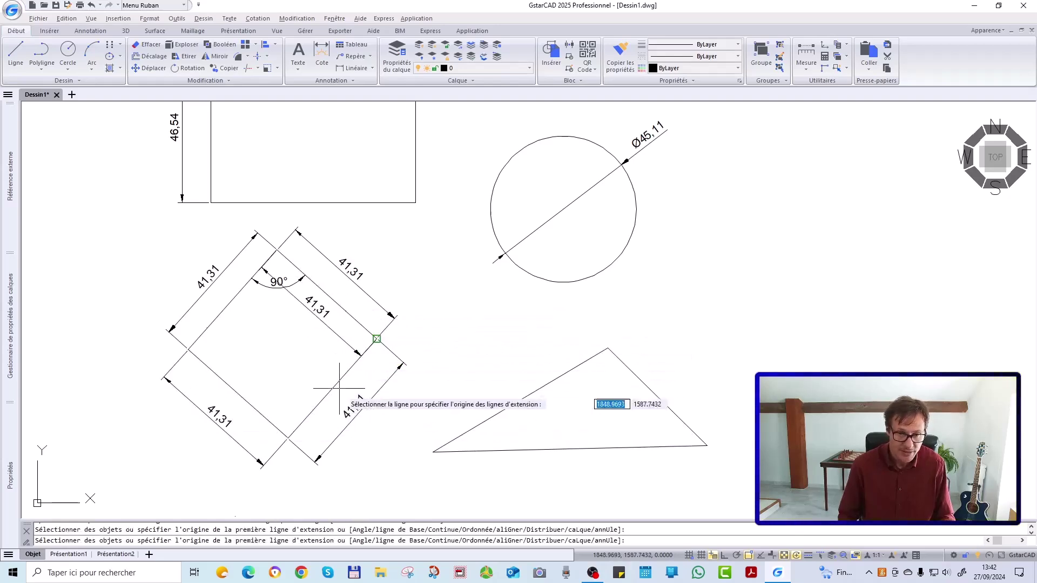
- Dimension the triangle's right side from the apex to the lower-right corner, aligned with the side and placed outside
{"action": "left_click", "coordinate": [609, 349]}
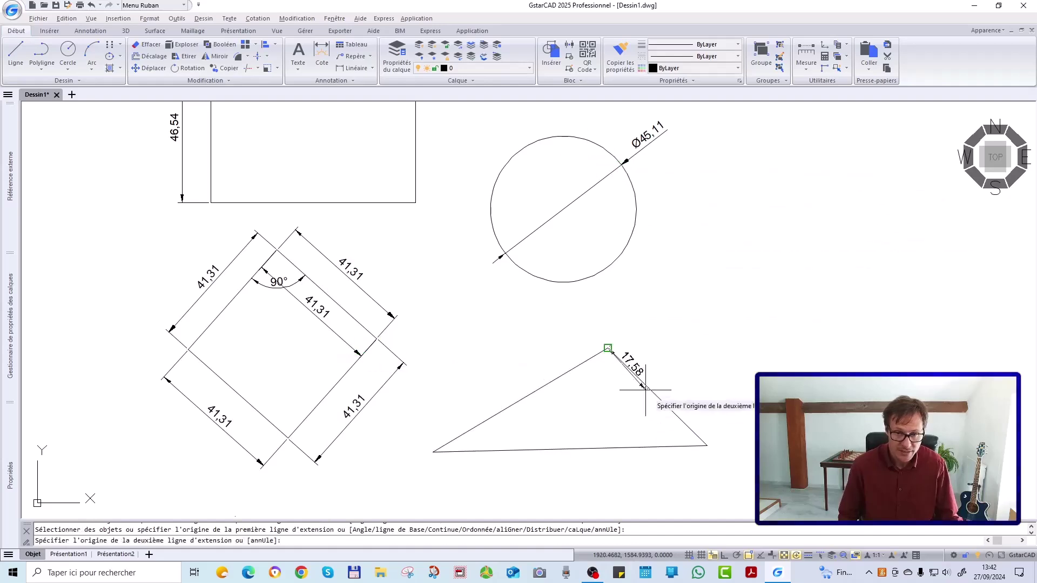
{"action": "left_click", "coordinate": [712, 449]}
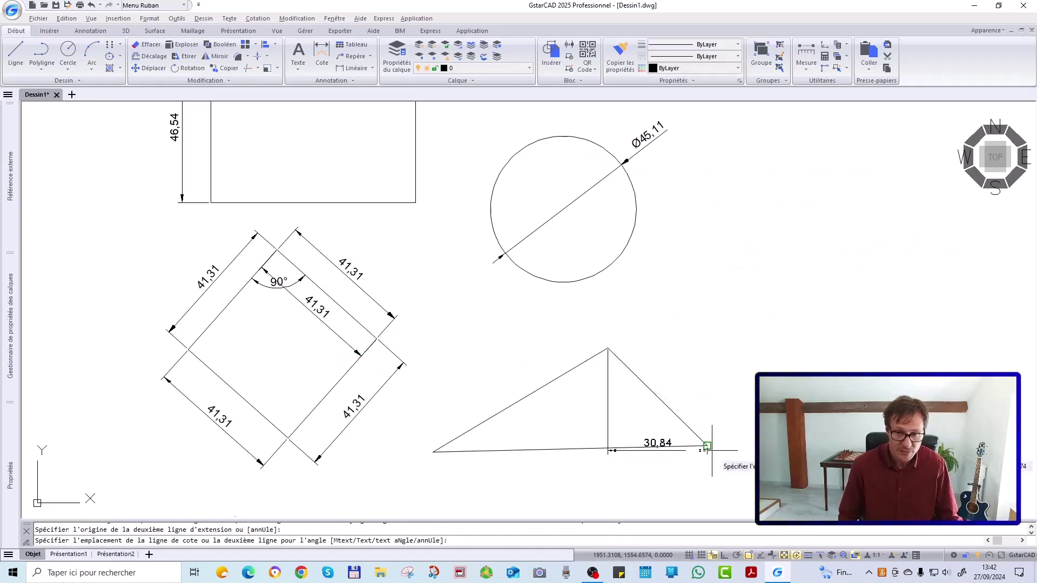
{"action": "left_click", "coordinate": [714, 395]}
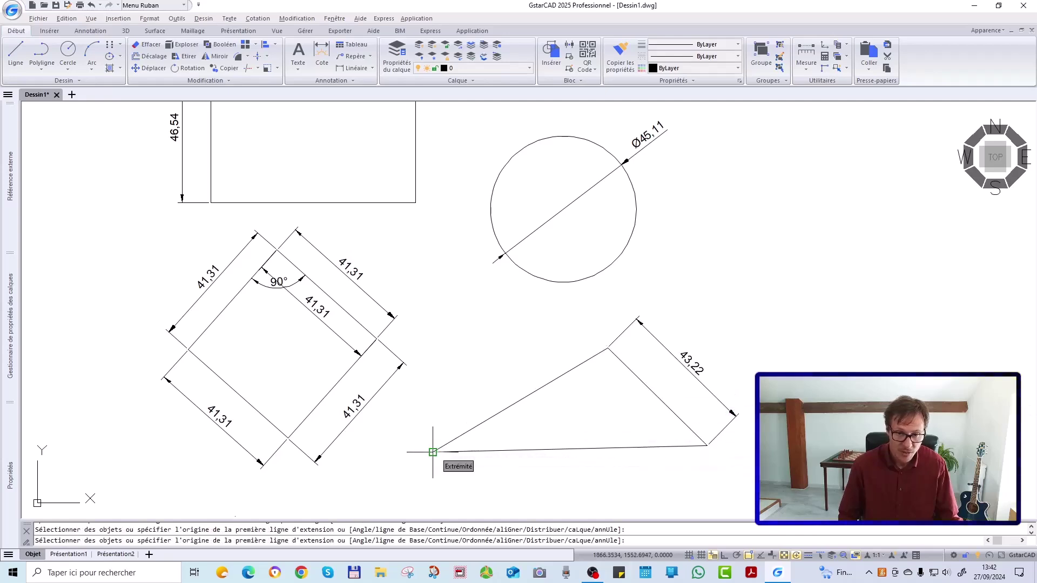
- Dimension the triangle's upper-left side from the left corner to the side's midpoint, placing the aligned dimension outside
{"action": "key", "text": "Return"}
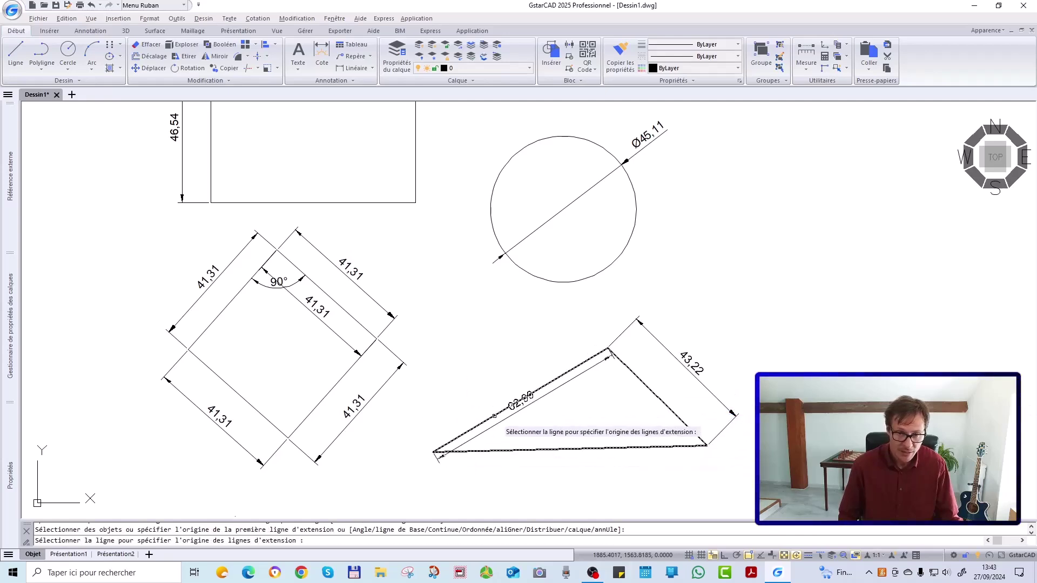
{"action": "left_click", "coordinate": [434, 451]}
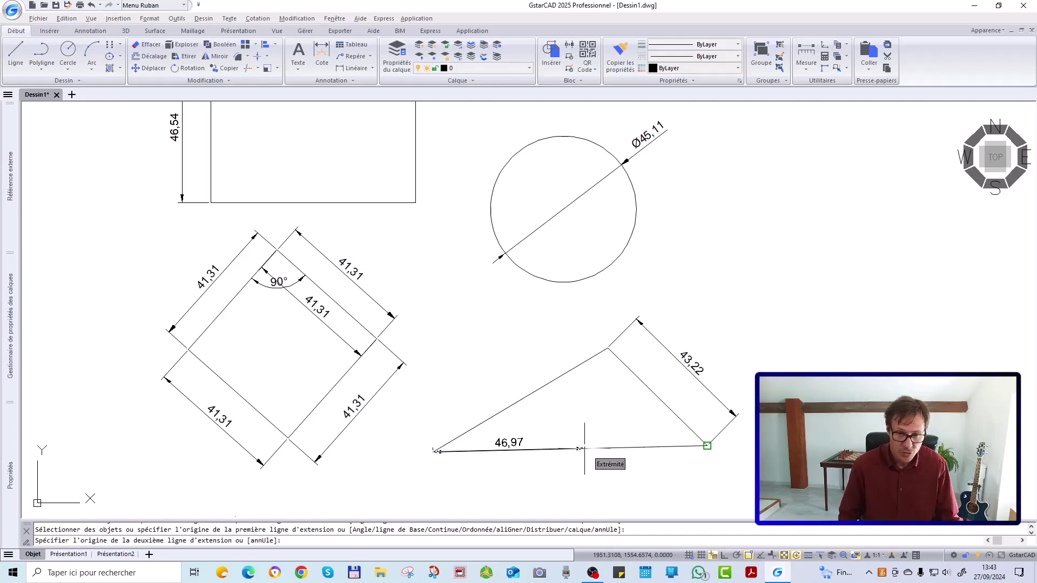
{"action": "right_click", "coordinate": [533, 376], "text": "shift"}
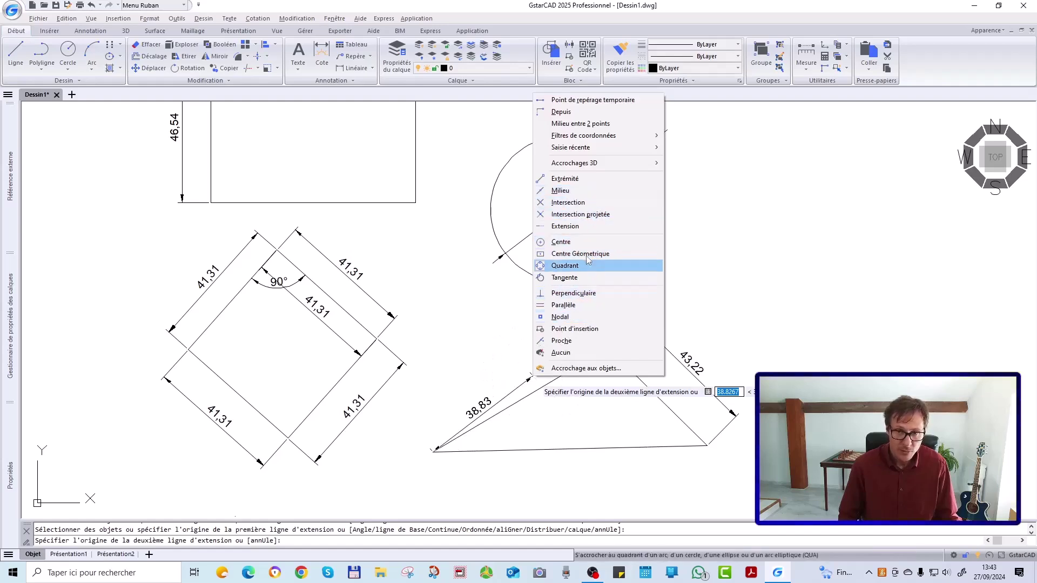
{"action": "left_click", "coordinate": [590, 193]}
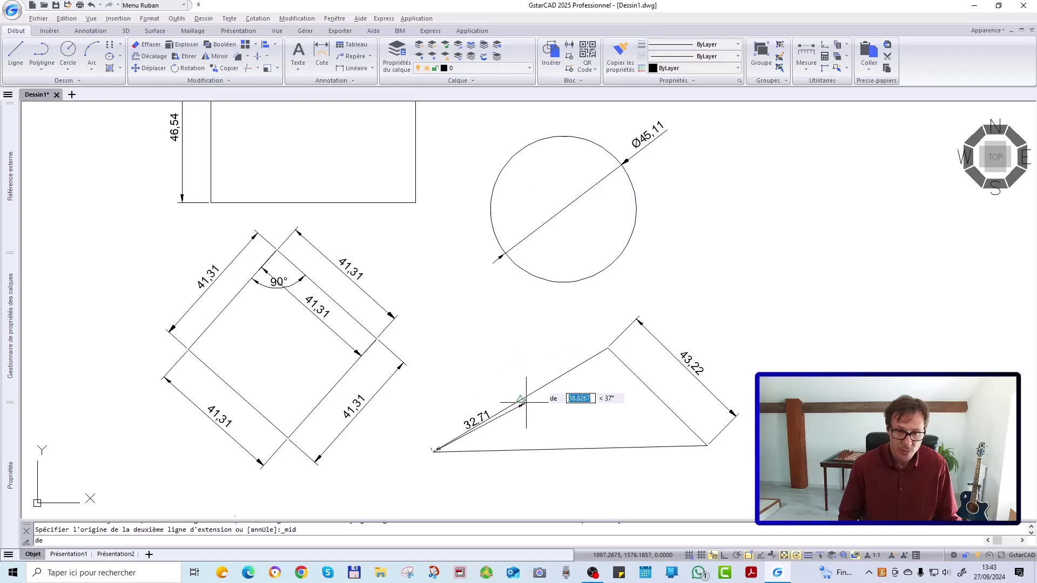
{"action": "left_click", "coordinate": [540, 389]}
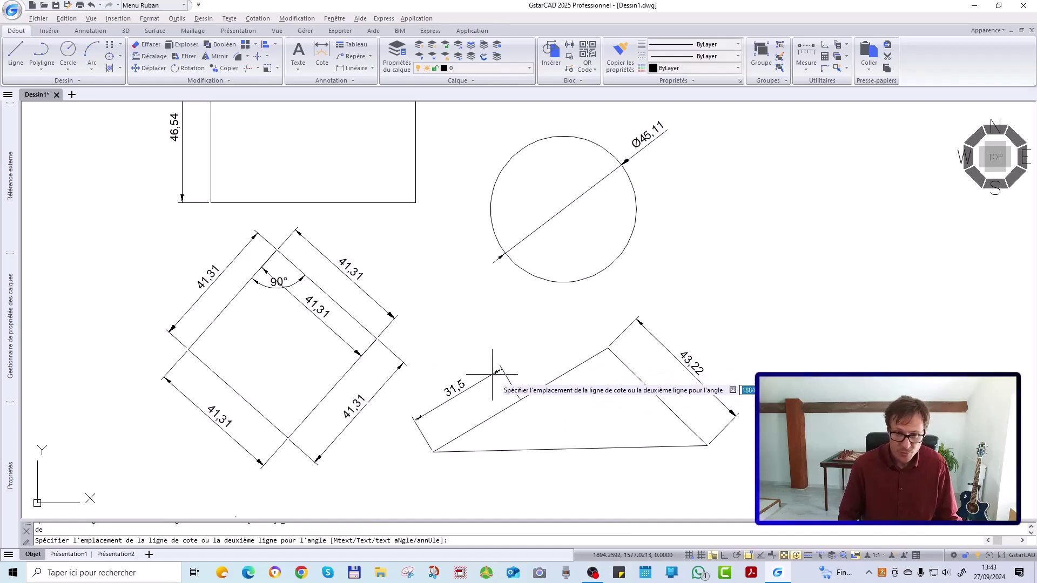
{"action": "left_click", "coordinate": [492, 373]}
{"action": "key", "text": "Escape"}
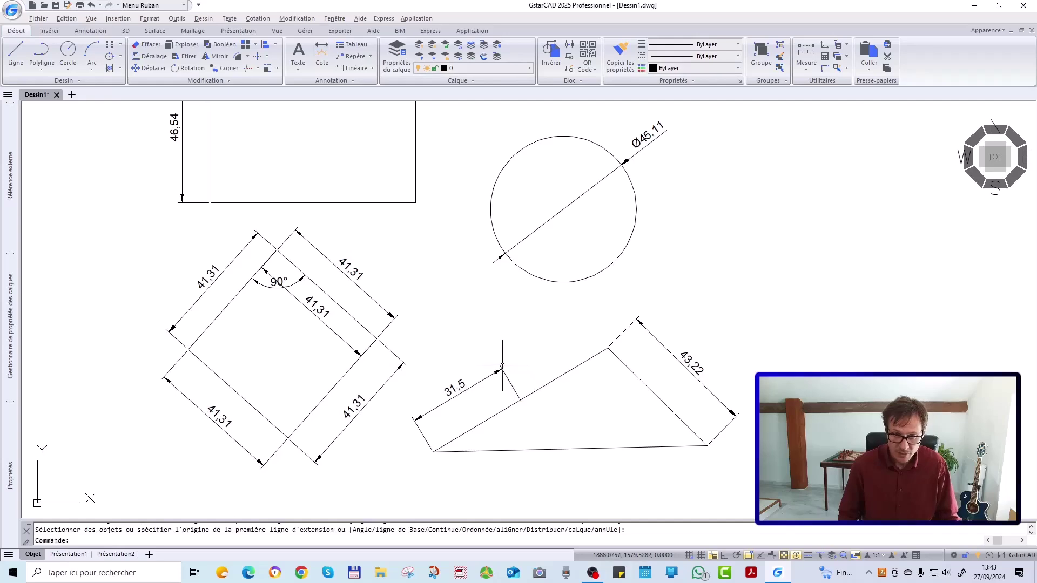
- Continue the half-side dimension from the midpoint of the triangle's upper-left side up to the apex
{"action": "left_click", "coordinate": [498, 371]}
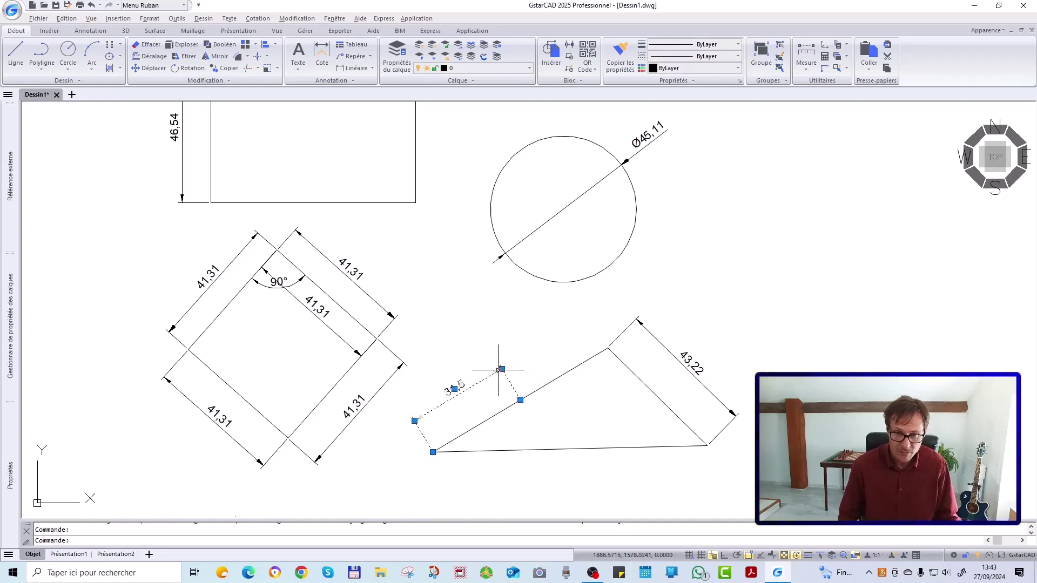
{"action": "mouse_move", "coordinate": [502, 369]}
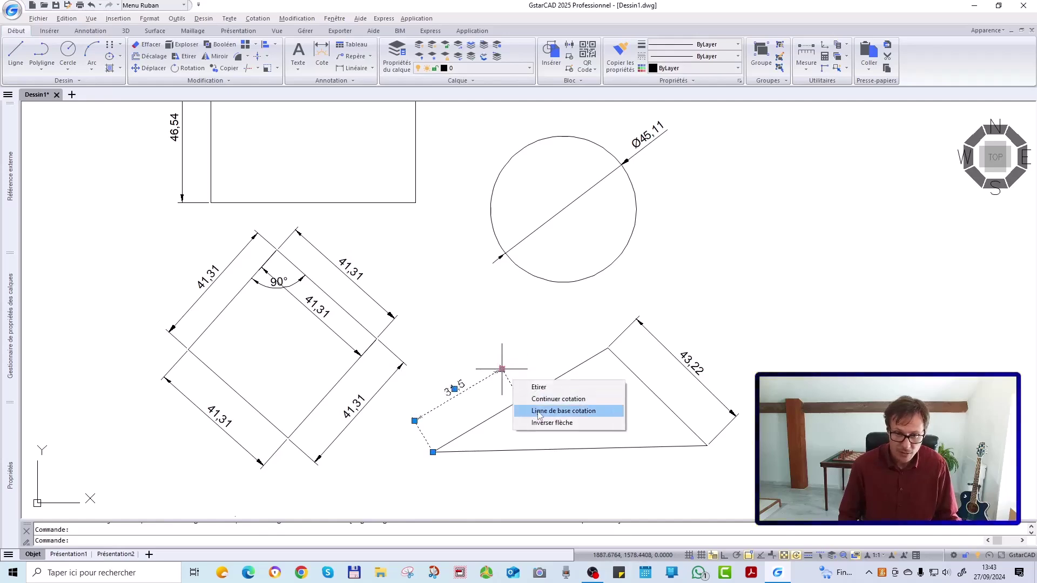
{"action": "left_click", "coordinate": [550, 402]}
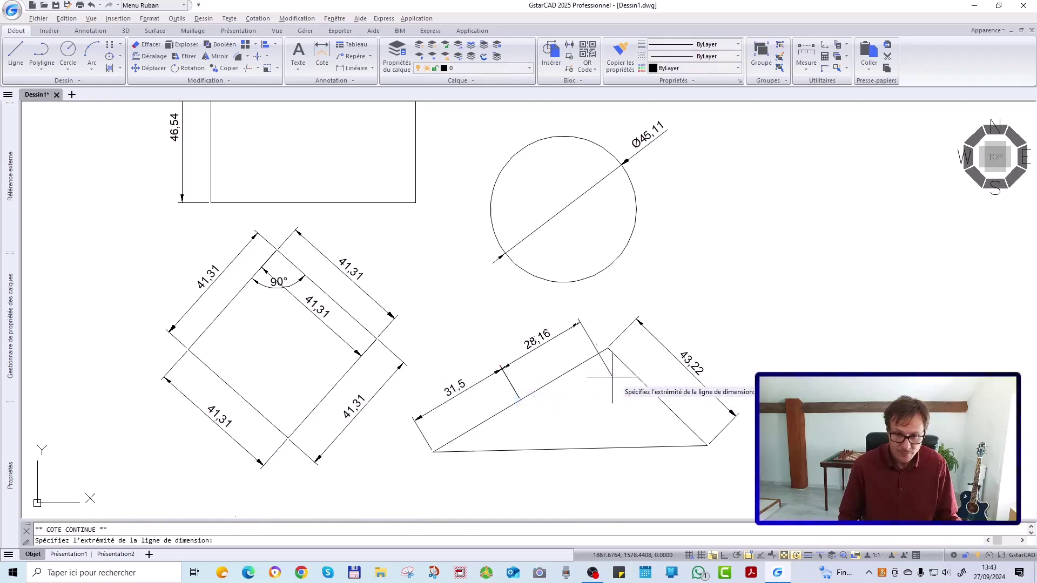
{"action": "key", "text": "Escape"}
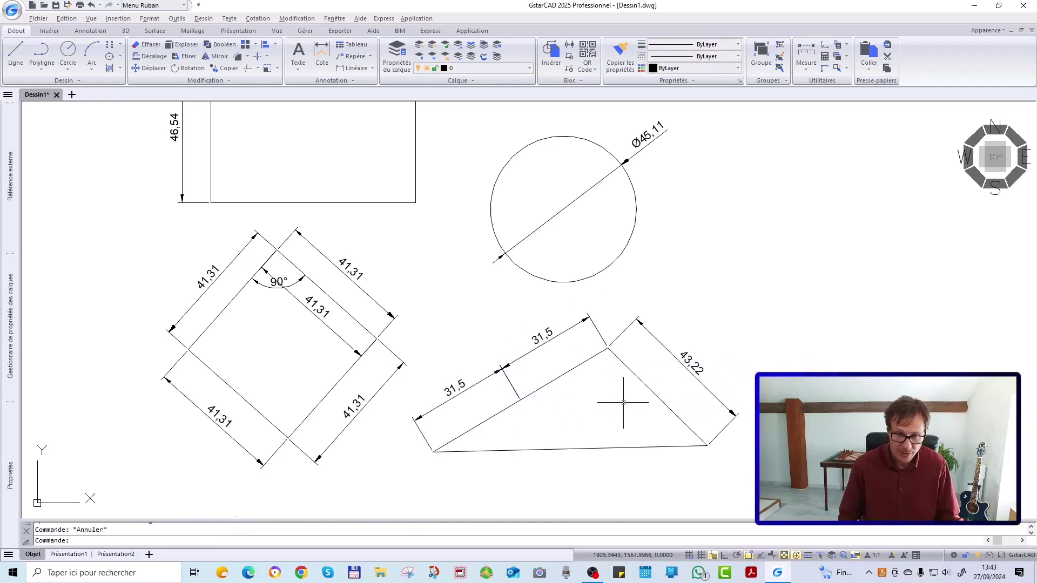
- Dimension the length of the triangle's base with the Cote command, placing the dimension below it
{"action": "left_click", "coordinate": [326, 59]}
{"action": "left_click", "coordinate": [640, 449]}
{"action": "left_click", "coordinate": [641, 473]}
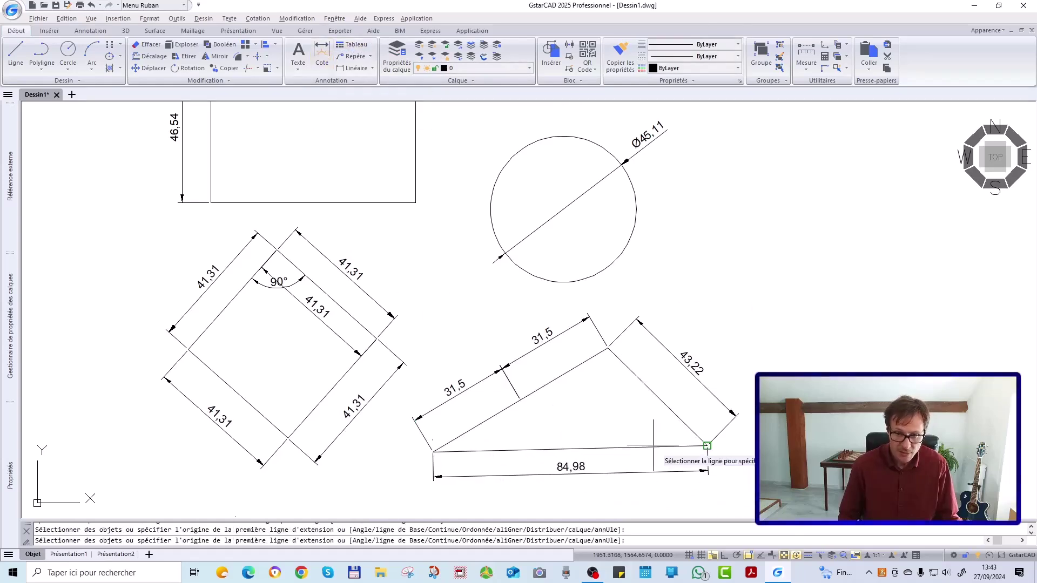
- Add an angular dimension between the triangle's base and right side, placed inside the lower-right corner
{"action": "scroll", "coordinate": [640, 446], "scroll_direction": "up", "scroll_amount": 2}
{"action": "left_click", "coordinate": [627, 449]}
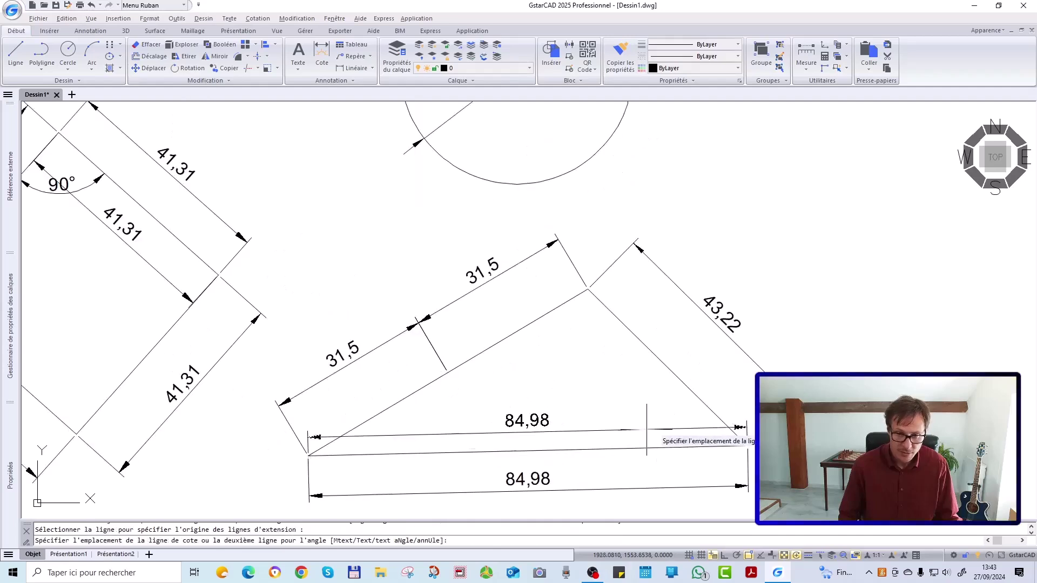
{"action": "left_click", "coordinate": [692, 392]}
{"action": "left_click", "coordinate": [673, 406]}
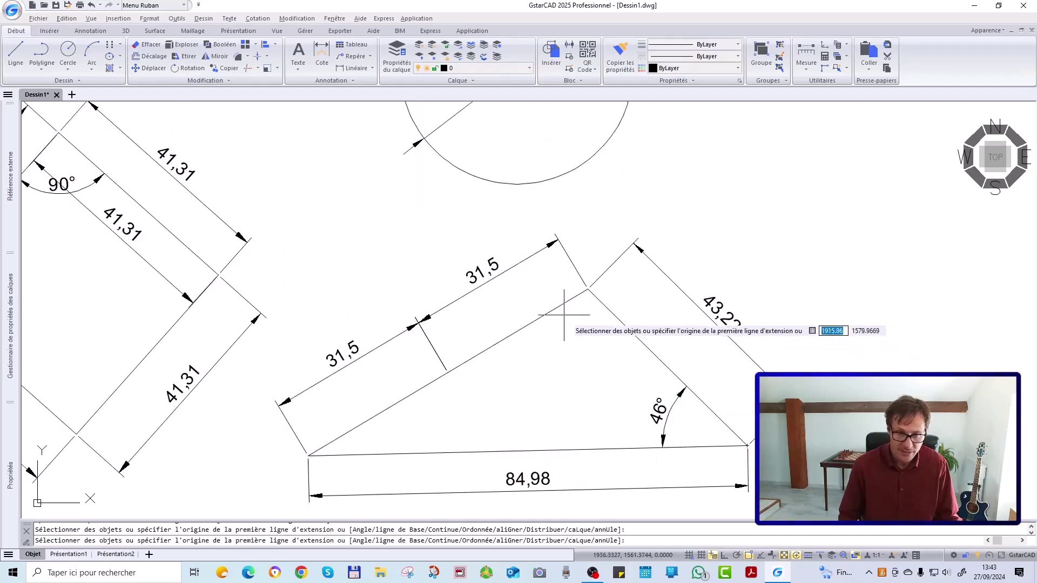
- Add an angular dimension between the triangle's upper-left and right sides, placed inside the apex
{"action": "scroll", "coordinate": [483, 334], "scroll_direction": "down", "scroll_amount": 2}
{"action": "key", "text": "Return"}
{"action": "left_click", "coordinate": [482, 345]}
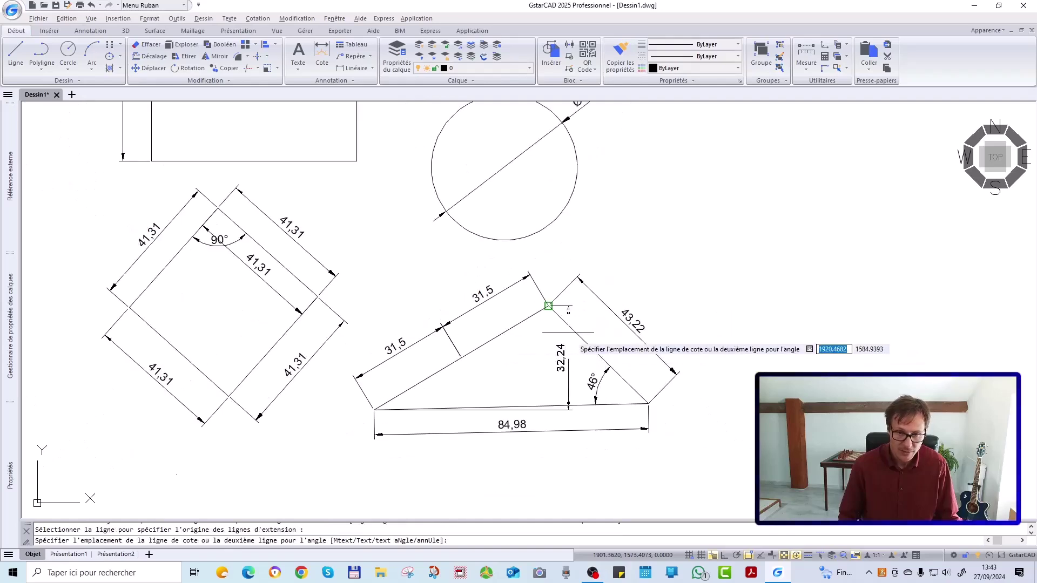
{"action": "left_click", "coordinate": [577, 333]}
{"action": "left_click", "coordinate": [563, 337]}
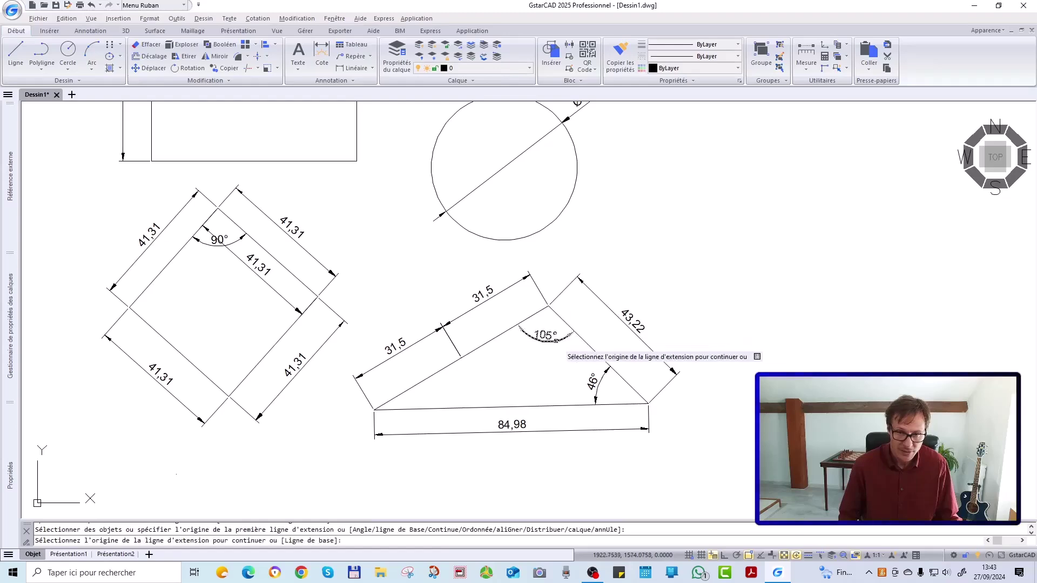
- Add an angular dimension between the triangle's upper-left side and base, inside the left corner, and end the dimension command
{"action": "key", "text": "Return"}
{"action": "left_click", "coordinate": [421, 382]}
{"action": "left_click", "coordinate": [385, 410]}
{"action": "scroll", "coordinate": [444, 405], "scroll_direction": "up", "scroll_amount": 4}
{"action": "left_click", "coordinate": [444, 414]}
{"action": "scroll", "coordinate": [444, 413], "scroll_direction": "down", "scroll_amount": 6}
{"action": "key", "text": "Escape"}
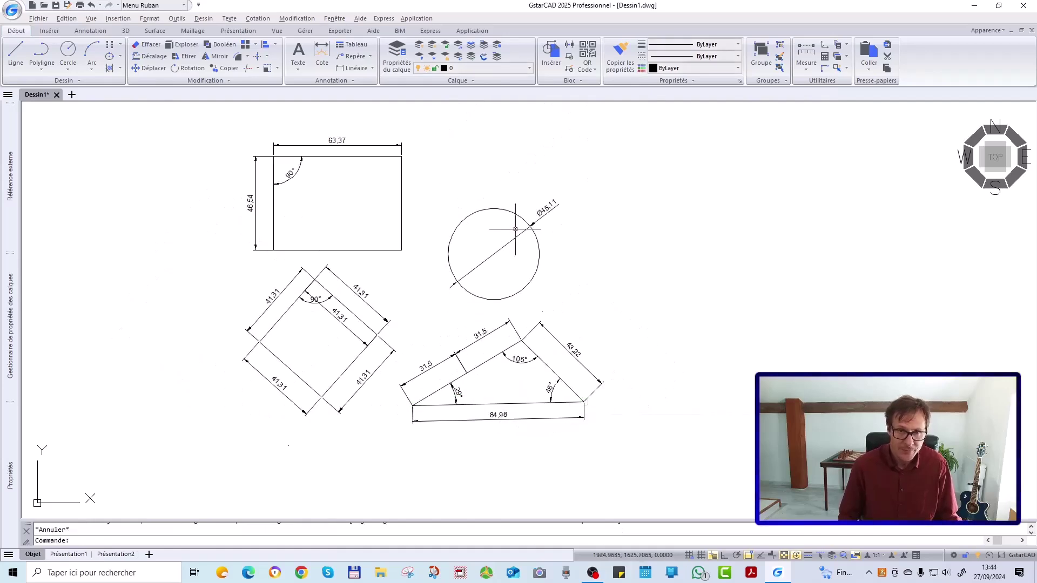
{"action": "left_click", "coordinate": [372, 69]}
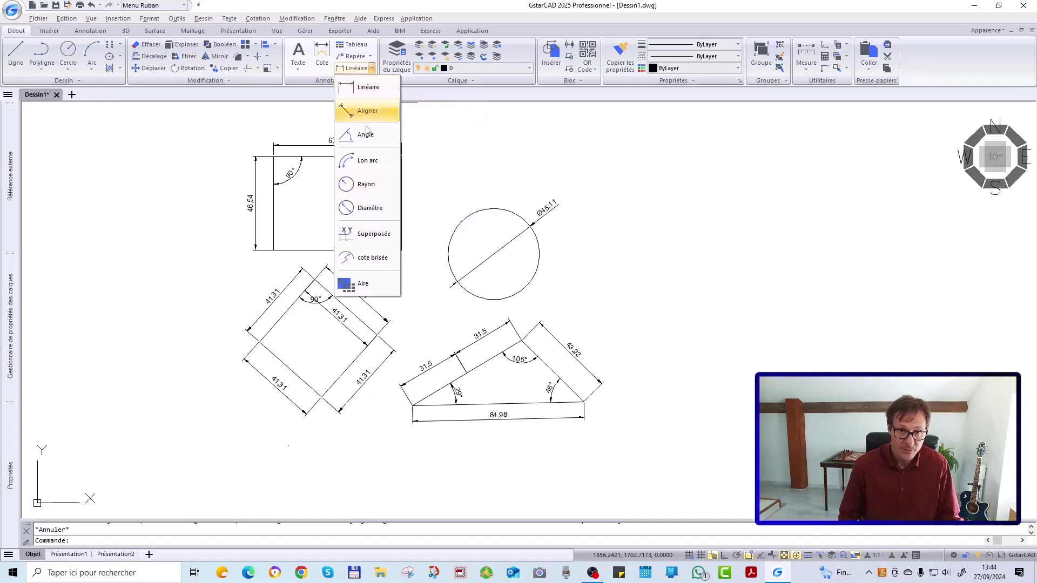
{"action": "key", "text": "Escape"}
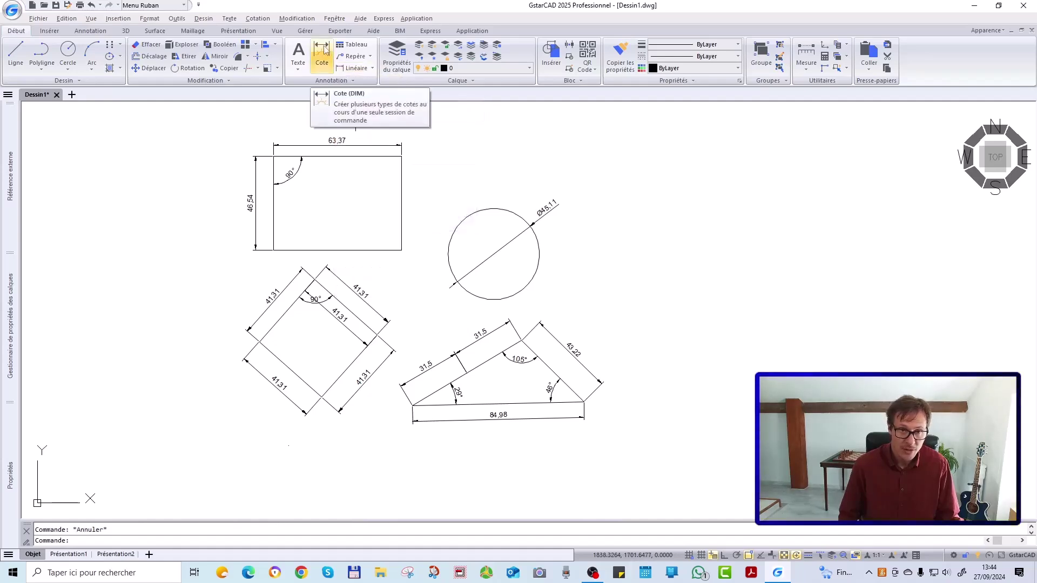
- Dimension the rectangle's right side with the Cote command, placing the vertical dimension outside the rectangle
{"action": "left_click", "coordinate": [325, 51]}
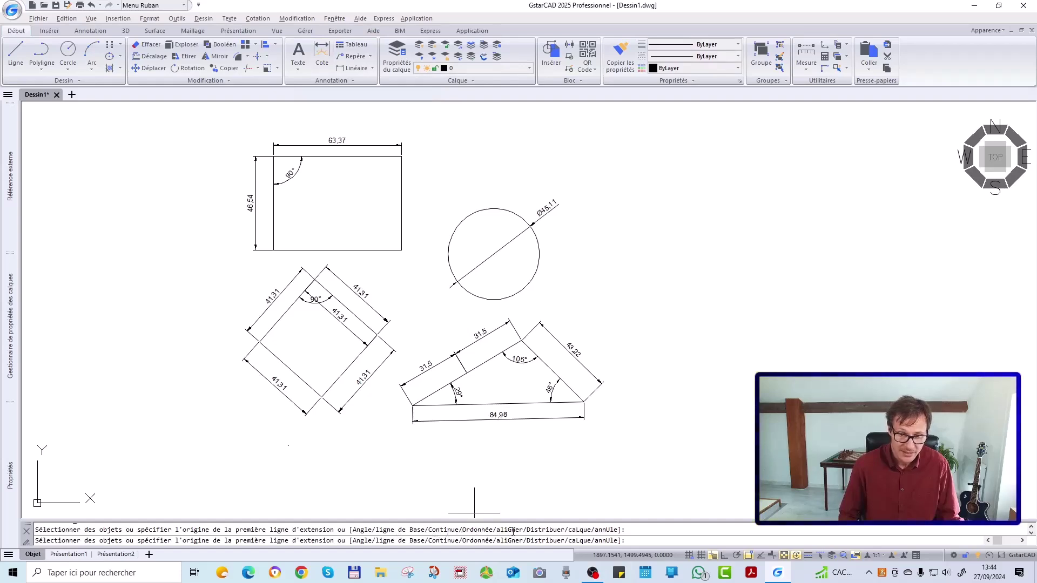
{"action": "key", "text": "Return"}
{"action": "left_click", "coordinate": [401, 173]}
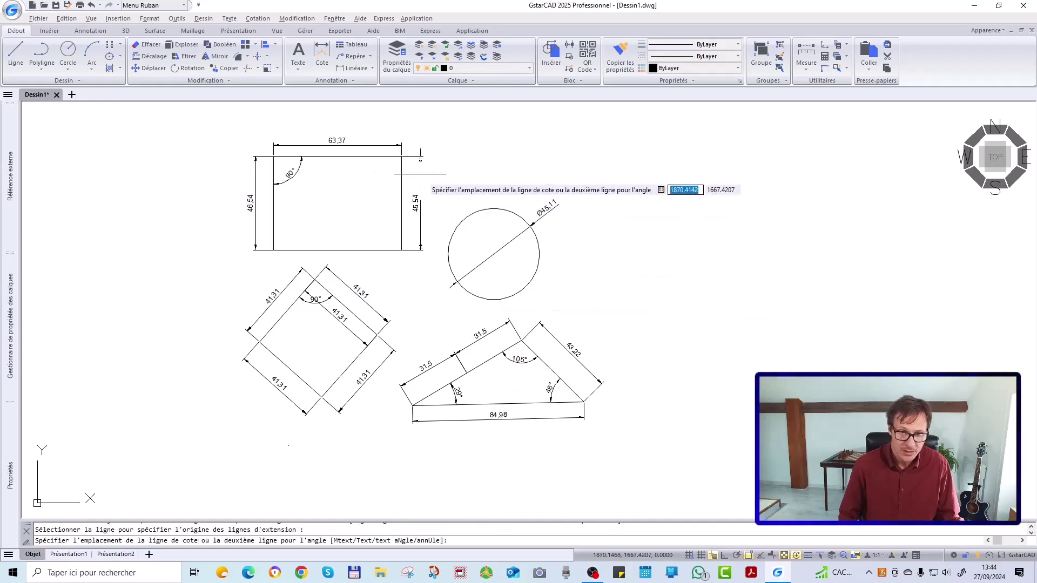
{"action": "left_click", "coordinate": [420, 174]}
{"action": "left_click", "coordinate": [406, 262]}
{"action": "left_click", "coordinate": [407, 327]}
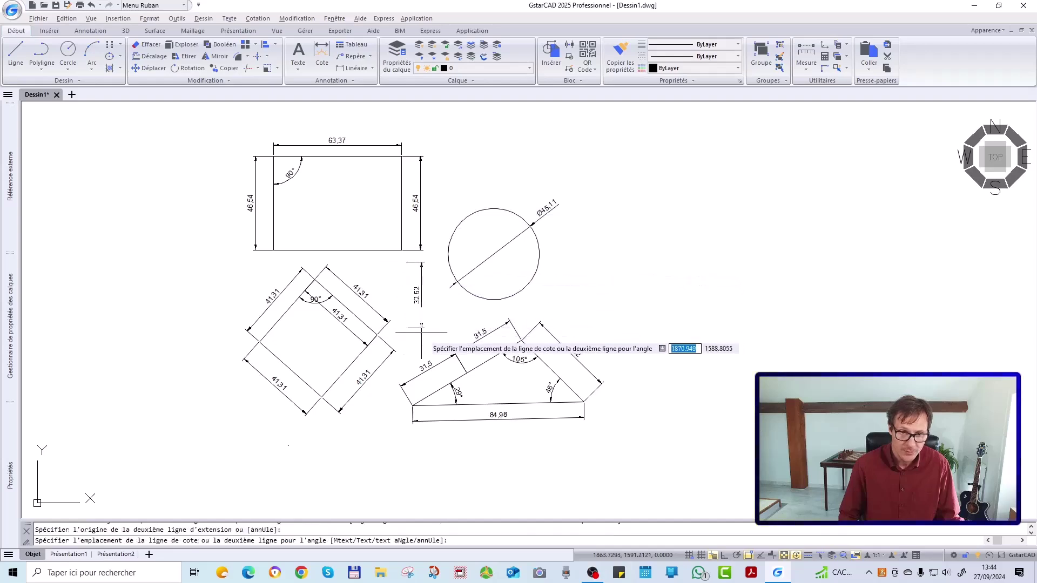
{"action": "key", "text": "Escape"}
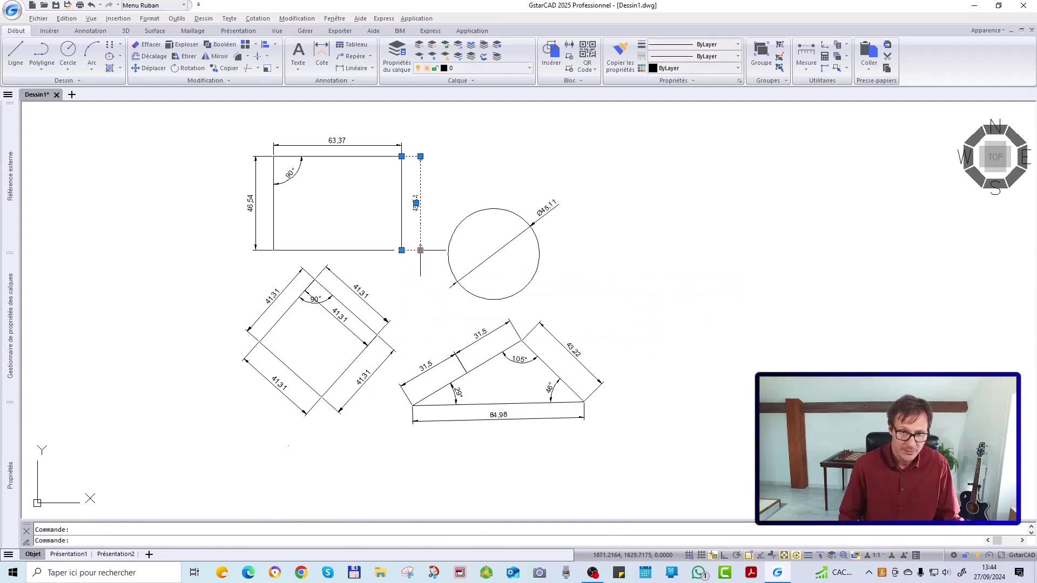
- Continue the rectangle's right-side dimension from its lower end down to the diamond's right corner
{"action": "mouse_move", "coordinate": [421, 251]}
{"action": "left_click", "coordinate": [438, 281]}
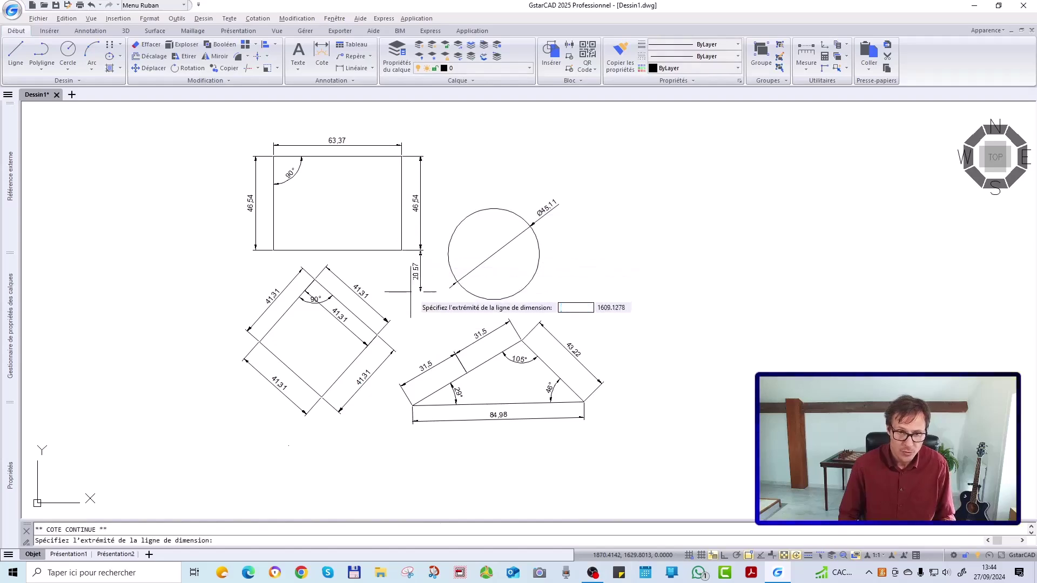
{"action": "scroll", "coordinate": [378, 343], "scroll_direction": "down", "scroll_amount": 4}
{"action": "scroll", "coordinate": [411, 266], "scroll_direction": "up", "scroll_amount": 4}
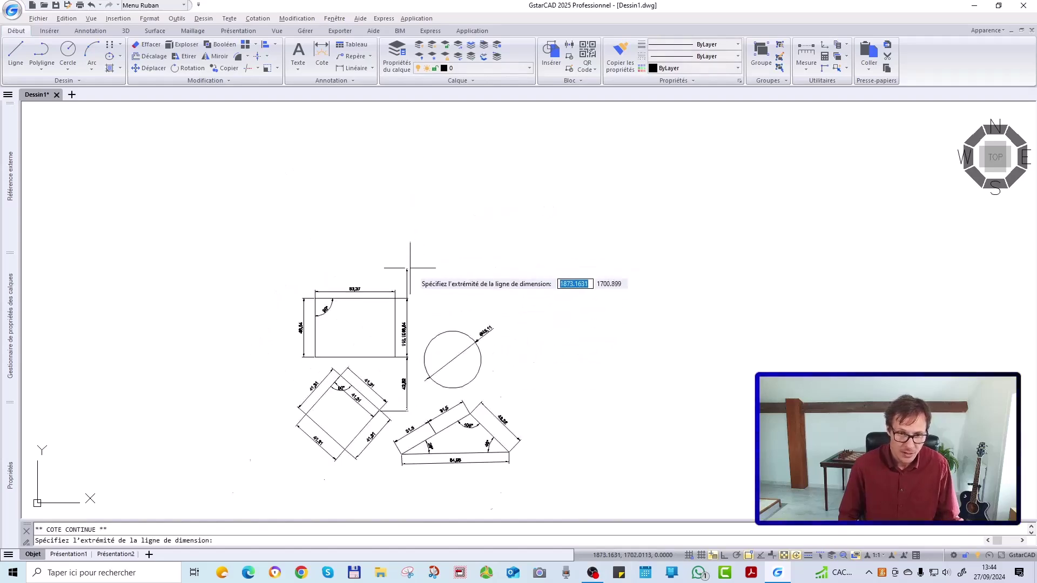
{"action": "key", "text": "Escape"}
- Continue the rectangle's right-side dimension upward from its upper end with two freely placed dimensions of about 42.7 and 40.4
{"action": "left_click", "coordinate": [415, 311]}
{"action": "left_click", "coordinate": [403, 325]}
{"action": "mouse_move", "coordinate": [404, 317]}
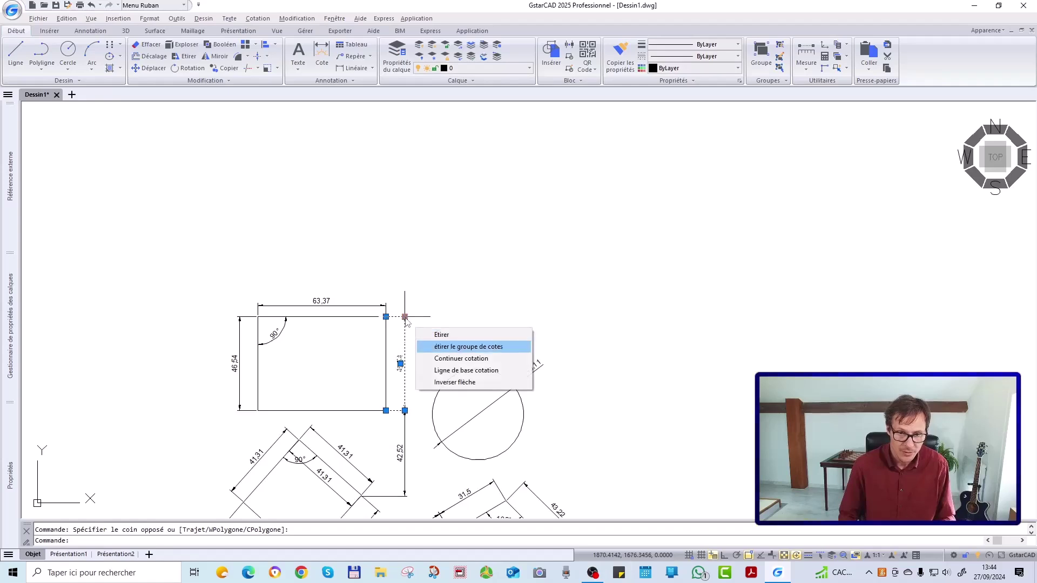
{"action": "left_click", "coordinate": [461, 358]}
{"action": "key", "text": "Escape"}
{"action": "key", "text": "Escape"}
- Shift the dimension just above the rectangle's upper-right corner to the right, out of line with the vertical chain
{"action": "left_click", "coordinate": [415, 250]}
{"action": "left_click", "coordinate": [410, 253]}
{"action": "left_click", "coordinate": [404, 230]}
{"action": "left_click", "coordinate": [423, 228]}
{"action": "key", "text": "Escape"}
- Shift the dimension between the rectangle and the diamond's right corner slightly to the right, out of line with the chain
{"action": "middle_click_drag", "start_coordinate": [408, 425], "coordinate": [409, 294]}
{"action": "left_click", "coordinate": [405, 281]}
{"action": "key", "text": "Escape"}
{"action": "key", "text": "Escape"}
{"action": "scroll", "coordinate": [410, 292], "scroll_direction": "up", "scroll_amount": 2}
{"action": "scroll", "coordinate": [410, 291], "scroll_direction": "up", "scroll_amount": 1}
{"action": "scroll", "coordinate": [430, 189], "scroll_direction": "down", "scroll_amount": 4}
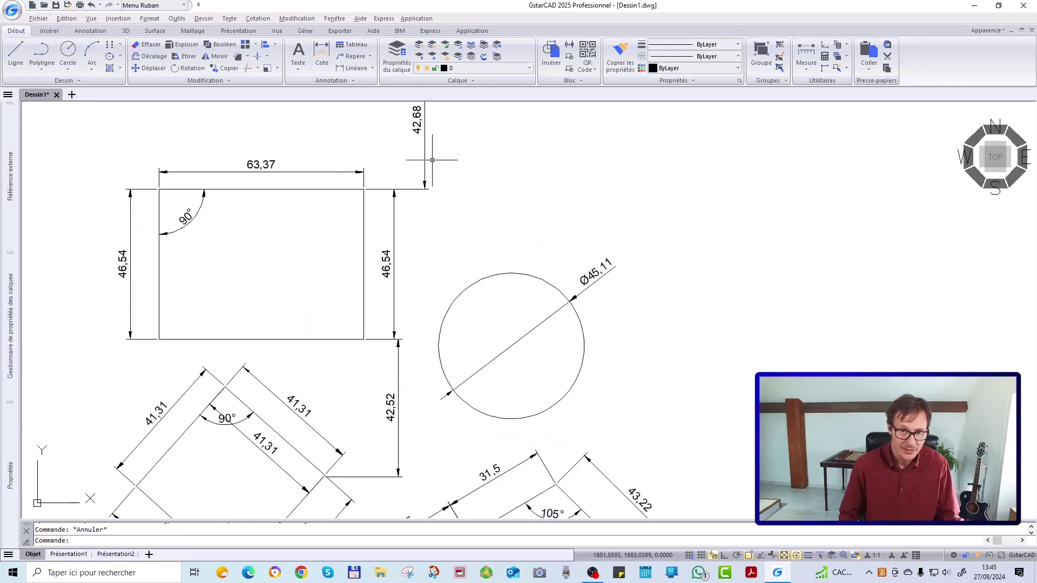
{"action": "middle_click_drag", "start_coordinate": [424, 253], "coordinate": [405, 339]}
{"action": "scroll", "coordinate": [406, 213], "scroll_direction": "up", "scroll_amount": 2}
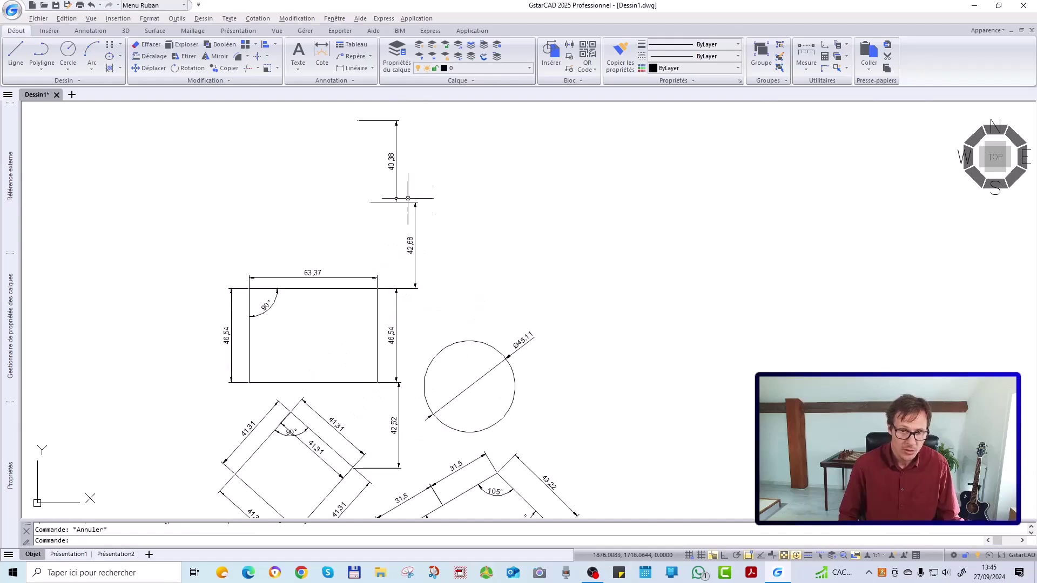
- Align the two dimensions above the rectangle and the one below it with the rectangle's right-side dimension, using the smart dimension's align option
{"action": "left_click", "coordinate": [322, 53]}
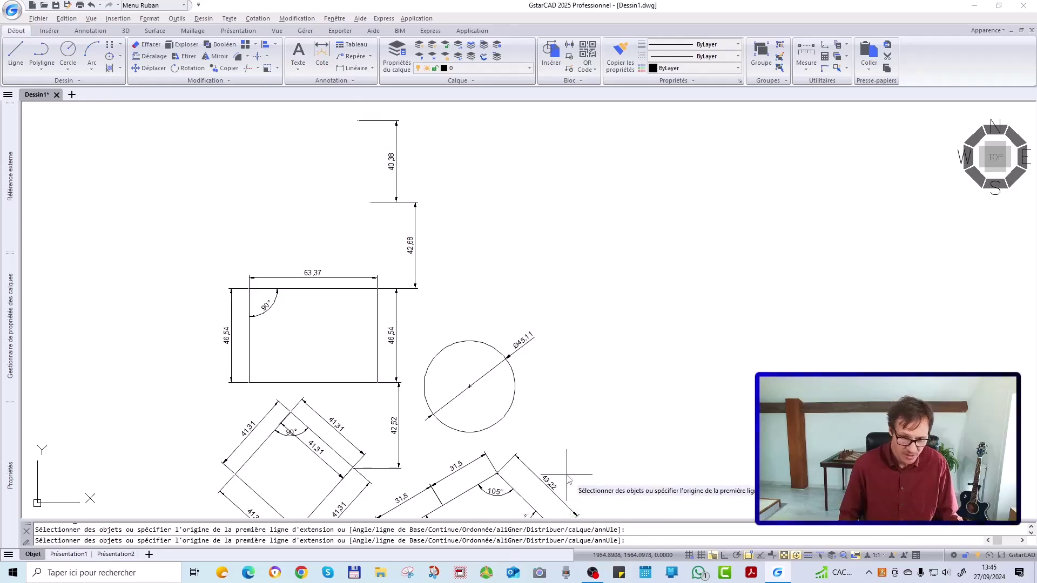
{"action": "type", "text": "g"}
{"action": "key", "text": "Return"}
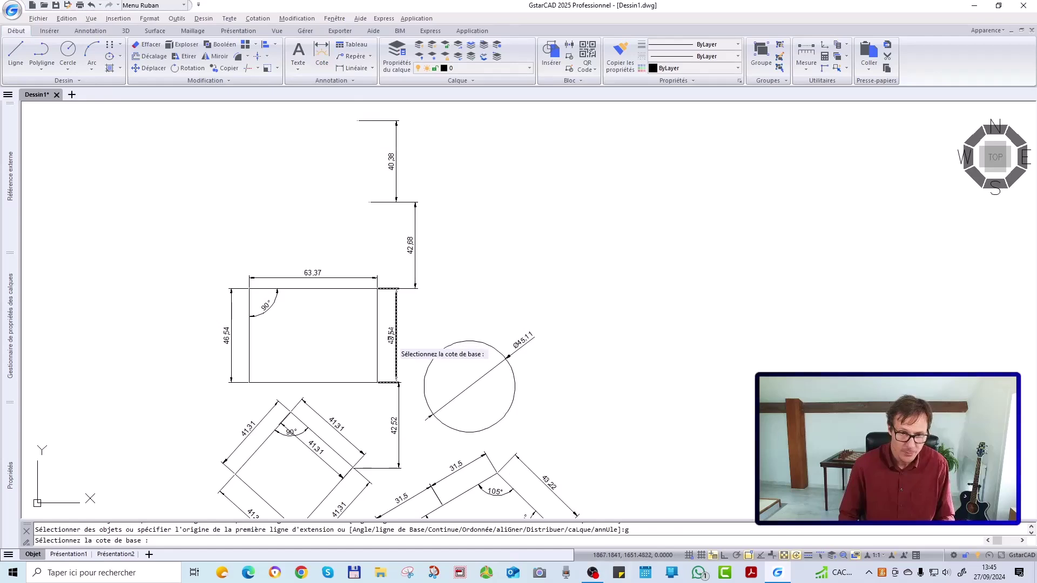
{"action": "left_click", "coordinate": [390, 336]}
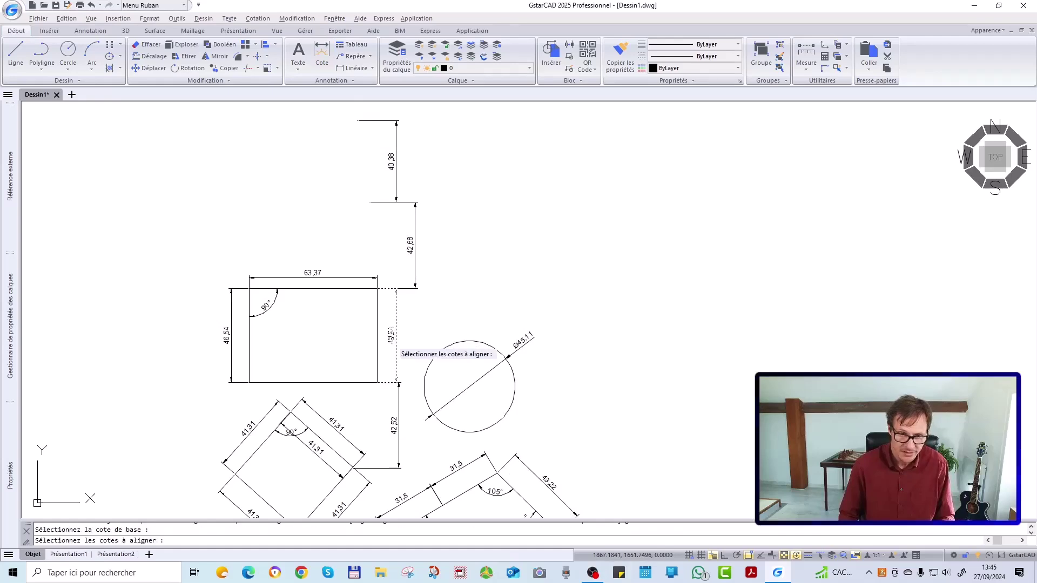
{"action": "left_click", "coordinate": [411, 131]}
{"action": "left_click", "coordinate": [383, 382]}
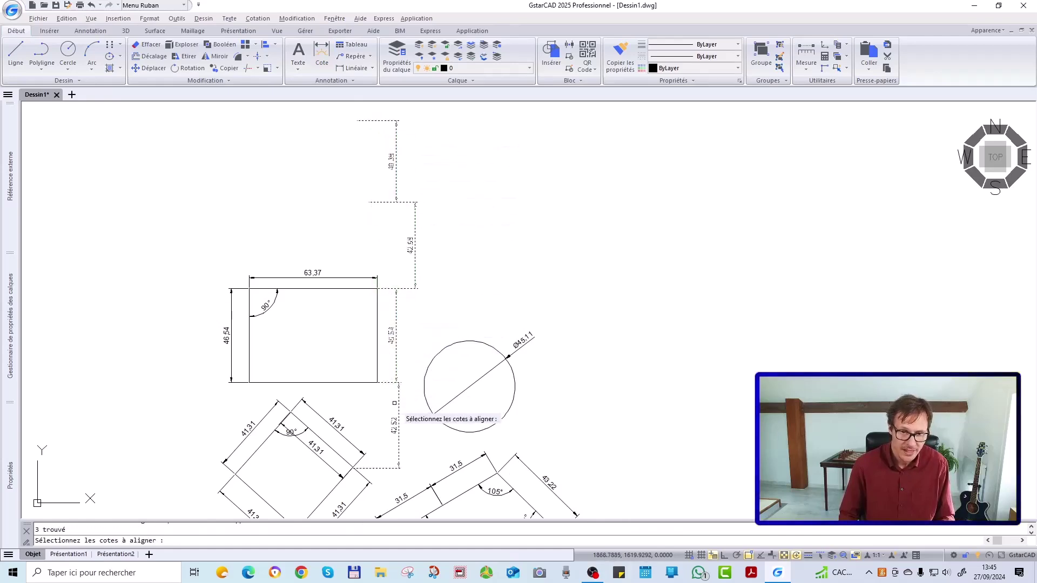
{"action": "key", "text": "Return"}
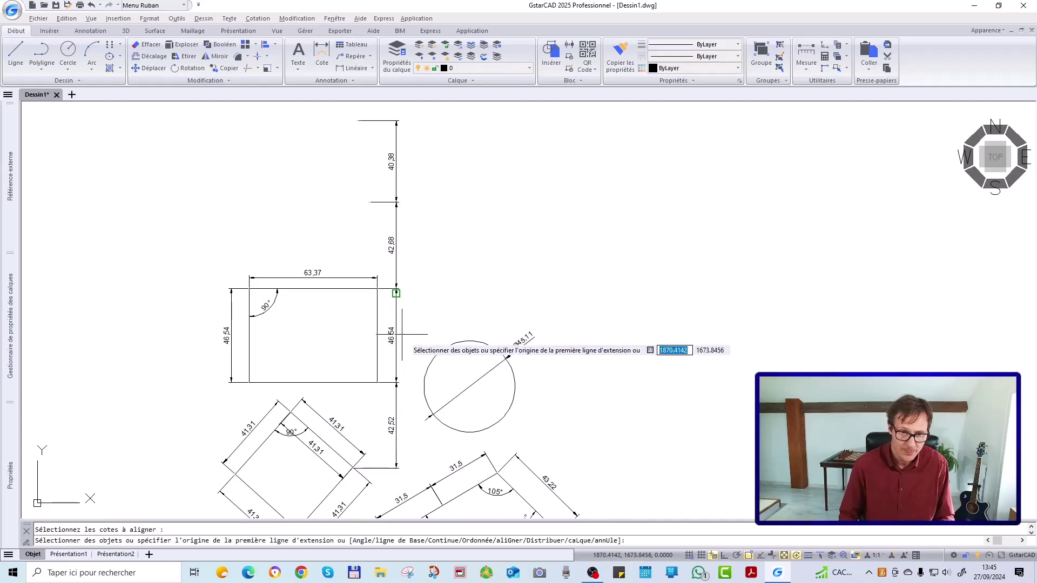
{"action": "key", "text": "Escape"}
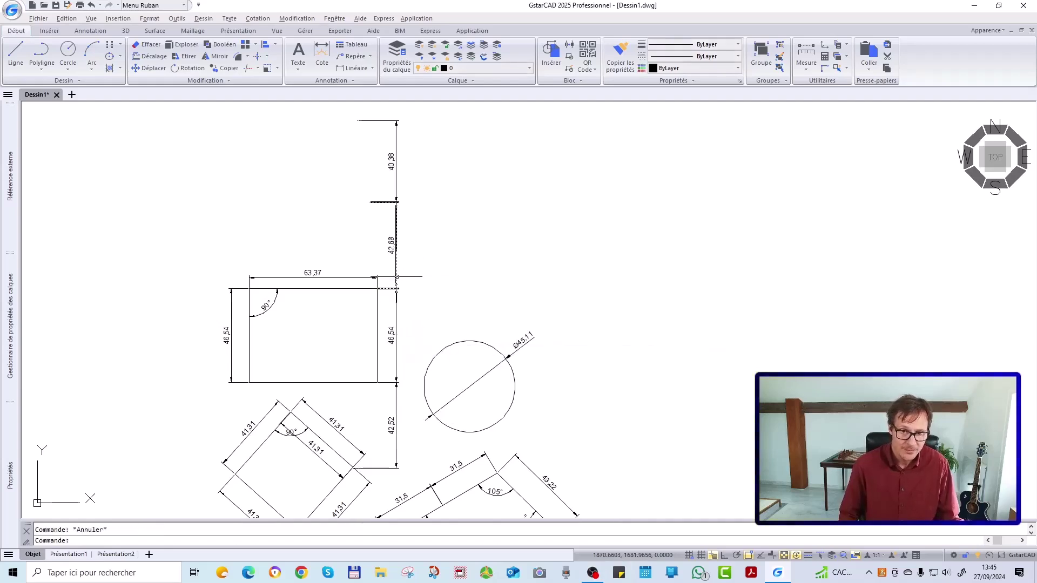
- Stretch the whole vertical dimension chain as a group slightly to the right, away from the rectangle
{"action": "left_click", "coordinate": [397, 277]}
{"action": "mouse_move", "coordinate": [396, 288]}
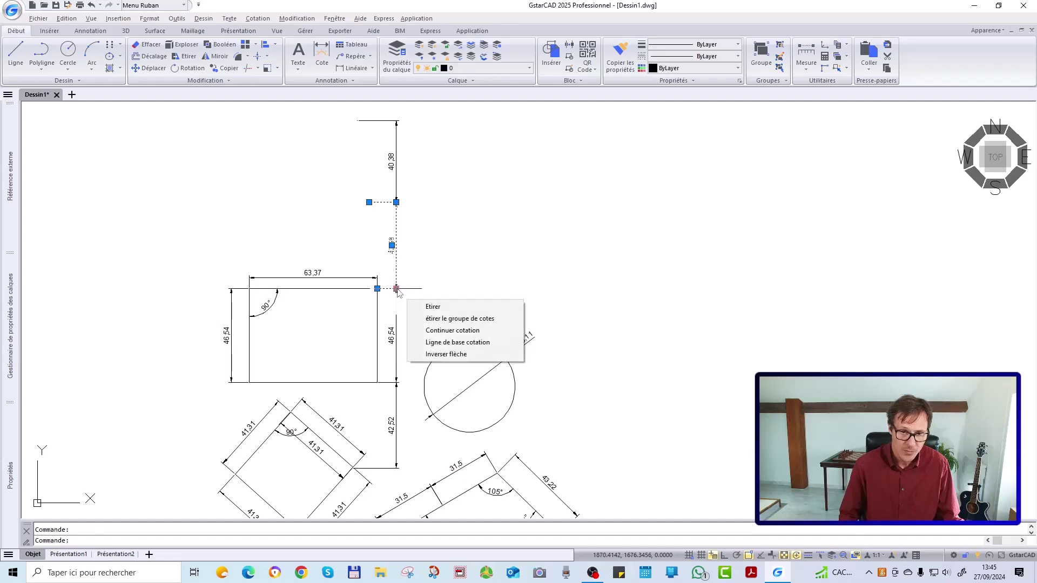
{"action": "left_click", "coordinate": [459, 319]}
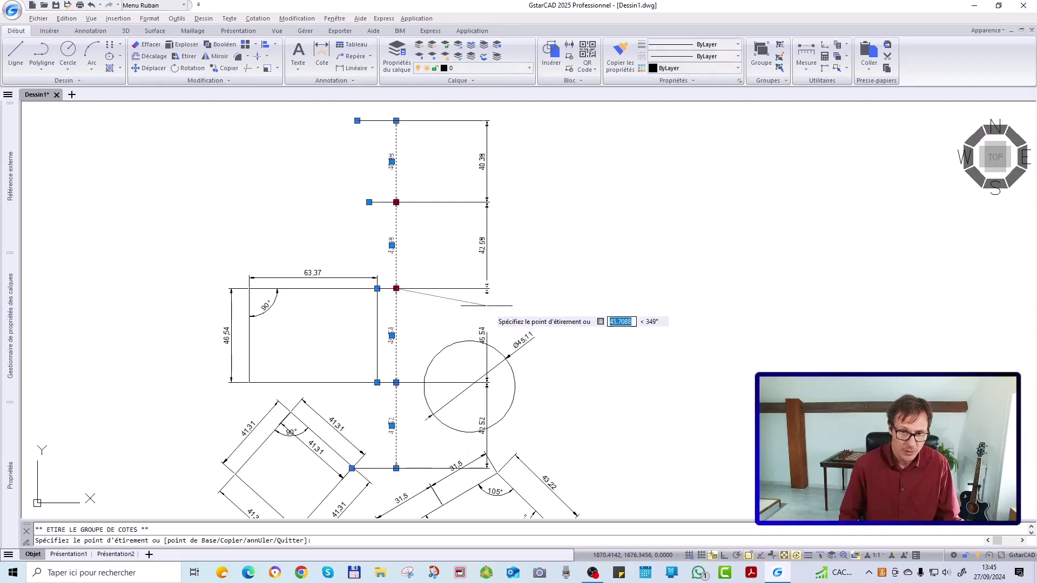
{"action": "left_click", "coordinate": [408, 309]}
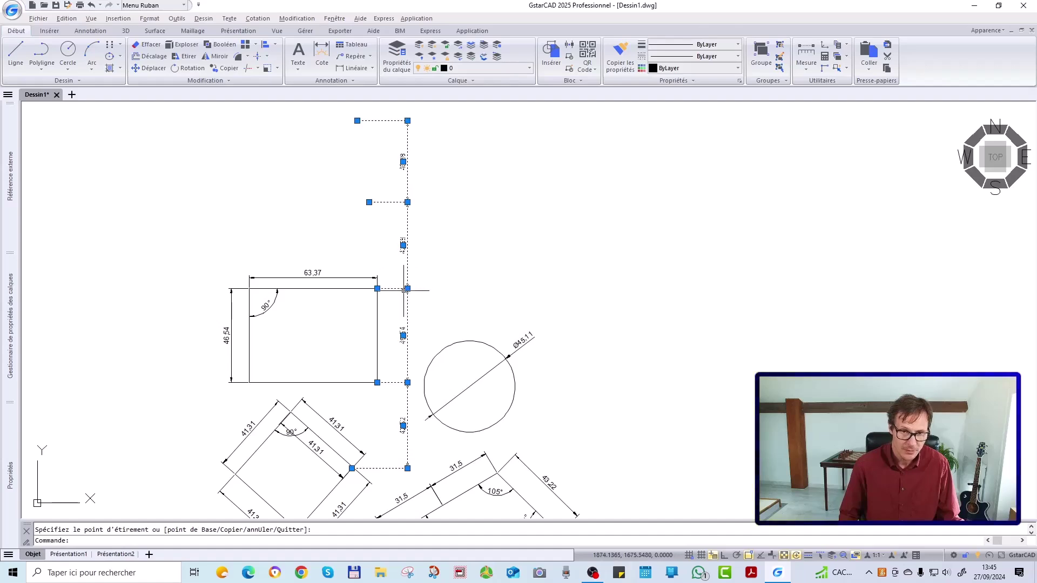
{"action": "key", "text": "Escape"}
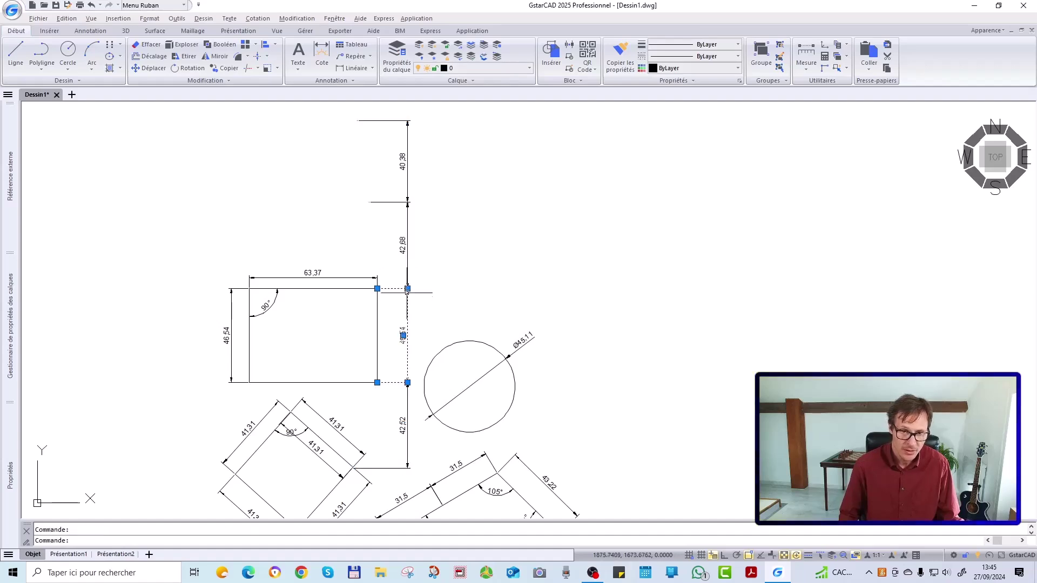
- Stretch the dimension group once more from the rectangle's right-side dimension, bringing the chain closer to the rectangle
{"action": "mouse_move", "coordinate": [408, 287]}
{"action": "left_click", "coordinate": [462, 317]}
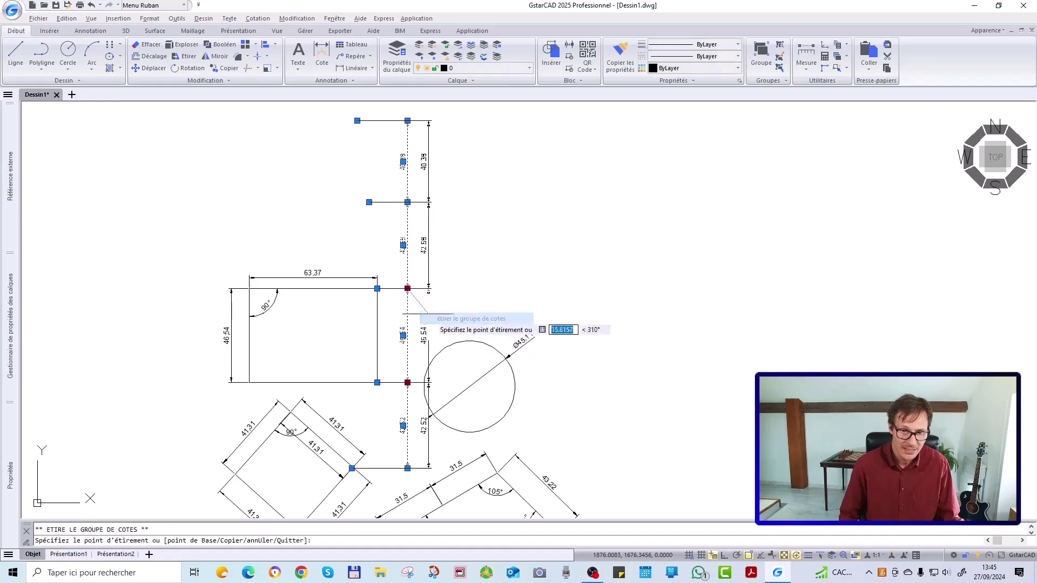
{"action": "key", "text": "Escape"}
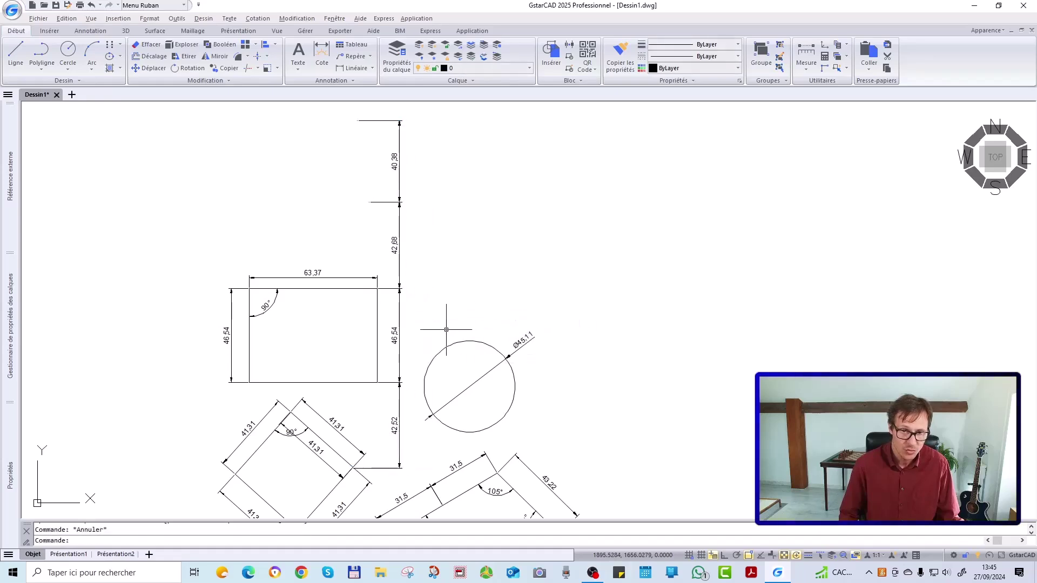
{"action": "scroll", "coordinate": [446, 329], "scroll_direction": "down", "scroll_amount": 2}
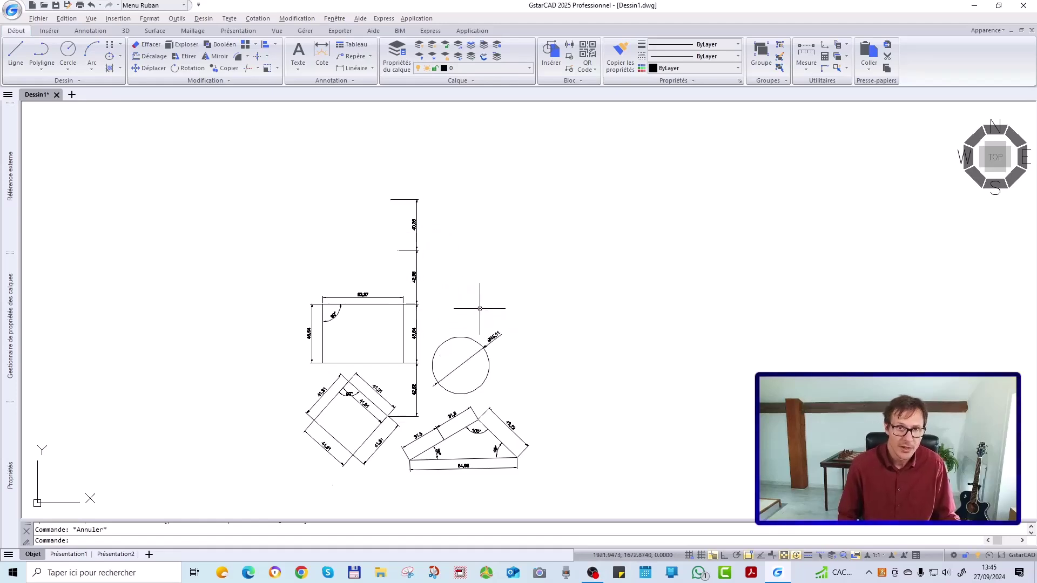
{"action": "left_click", "coordinate": [373, 69]}
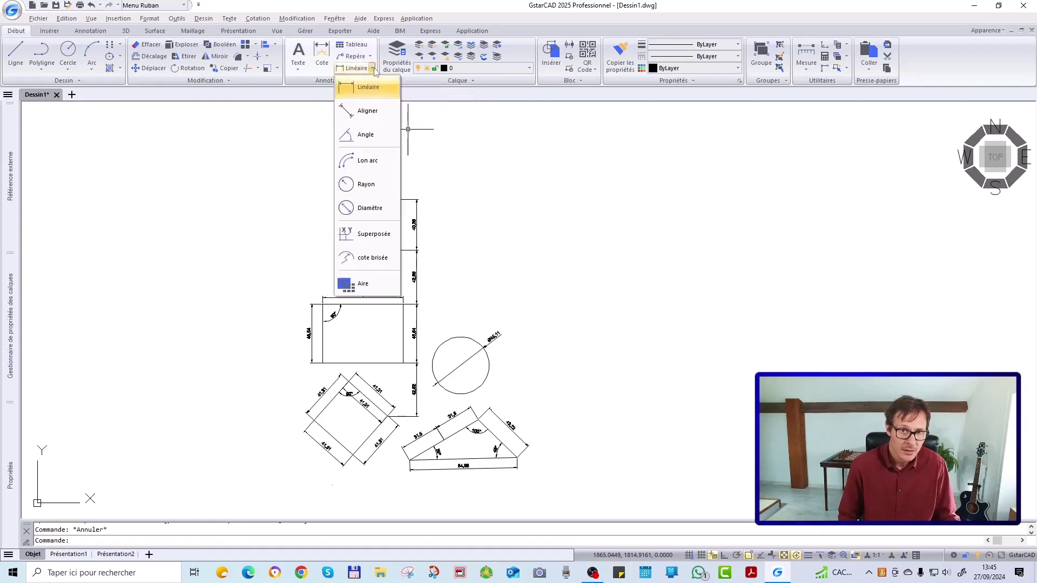
{"action": "left_click", "coordinate": [372, 68]}
- Dimension the rectangle's right side once more with the smart dimension command, placing the dimension line at the circle's centre
{"action": "left_click", "coordinate": [323, 57]}
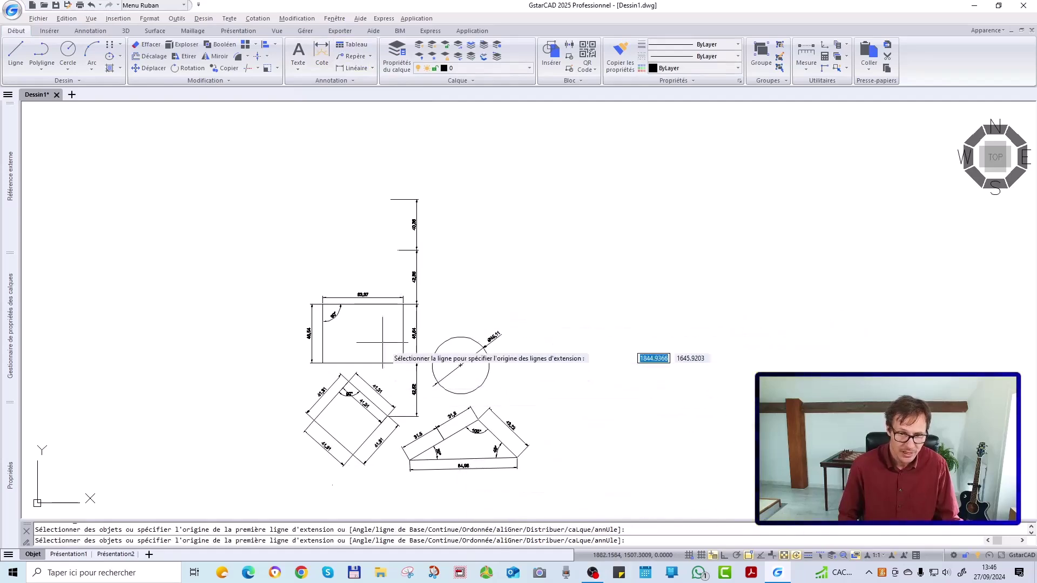
{"action": "scroll", "coordinate": [383, 314], "scroll_direction": "up", "scroll_amount": 2}
{"action": "left_click", "coordinate": [413, 326]}
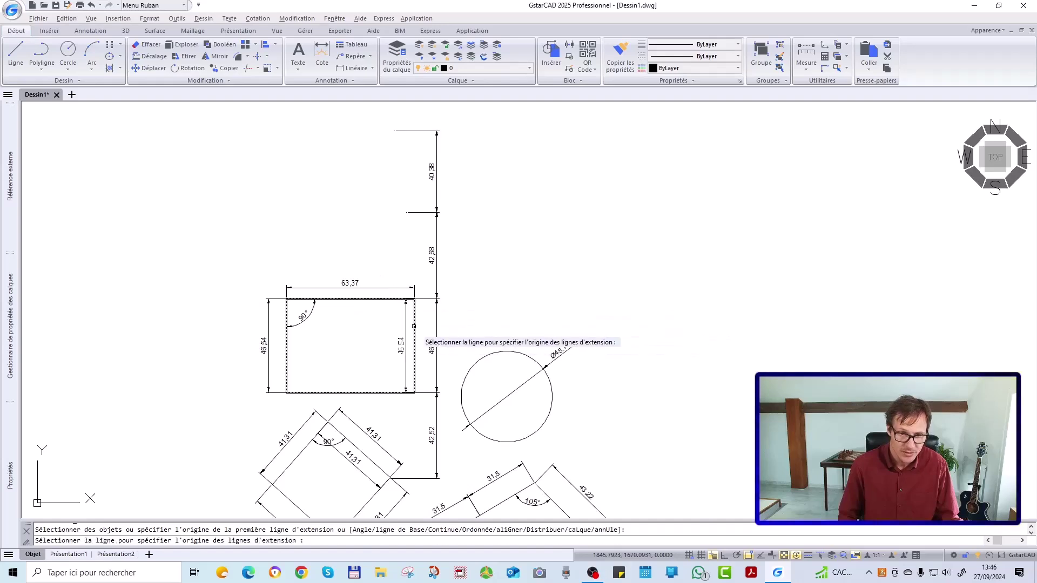
{"action": "left_click", "coordinate": [414, 326]}
{"action": "left_click", "coordinate": [505, 393]}
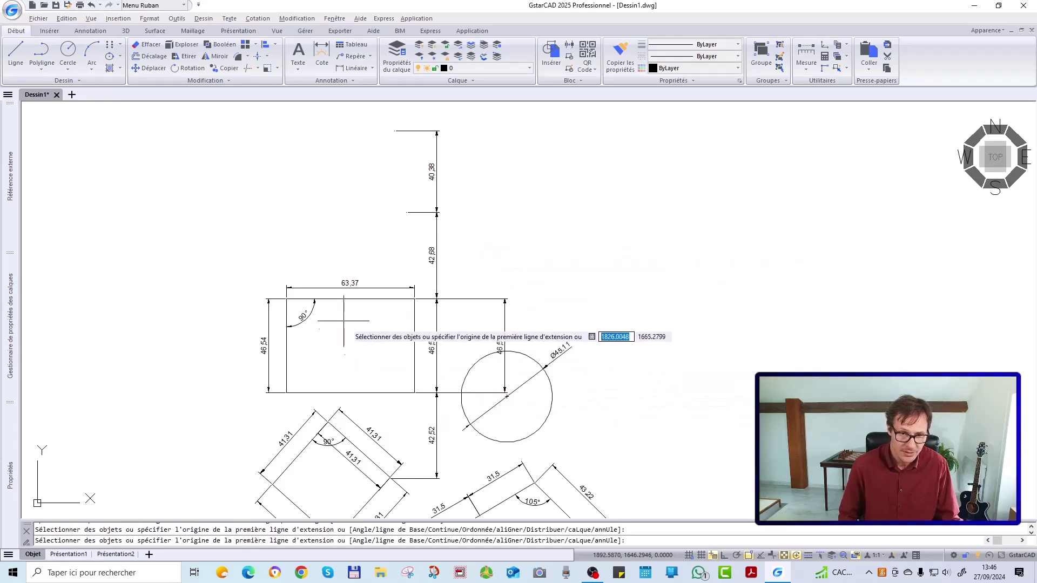
- Dimension the distance between the rectangle's parallel upper and lower edges, placing the dimension inside the rectangle
{"action": "left_click", "coordinate": [350, 300]}
{"action": "left_click", "coordinate": [350, 300]}
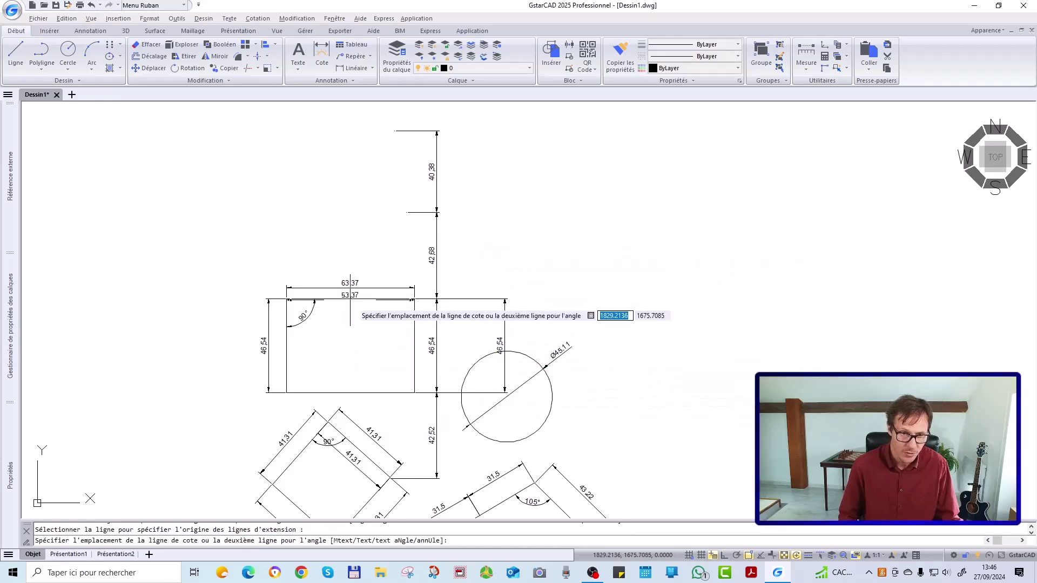
{"action": "left_click", "coordinate": [372, 394]}
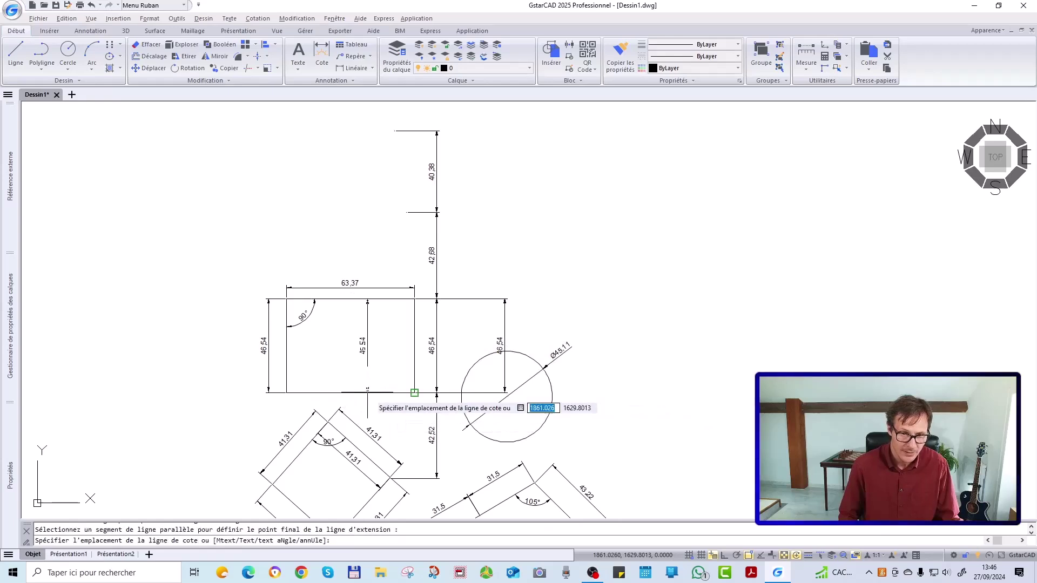
{"action": "left_click", "coordinate": [356, 358]}
{"action": "key", "text": "Escape"}
{"action": "scroll", "coordinate": [354, 348], "scroll_direction": "up", "scroll_amount": 6}
{"action": "scroll", "coordinate": [354, 347], "scroll_direction": "down", "scroll_amount": 6}
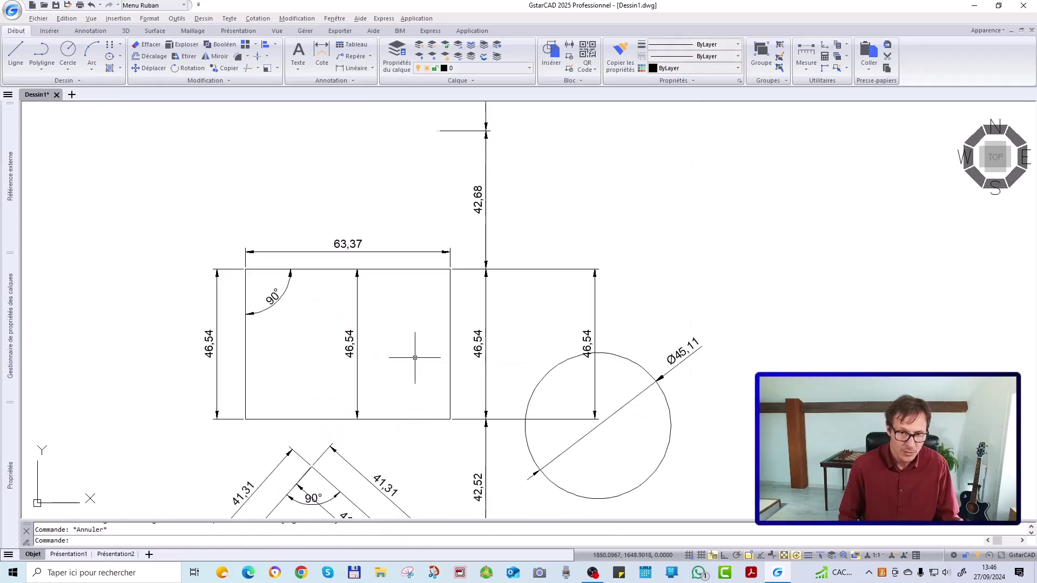
- Delete the extra right-side rectangle dimension that crosses the circle
{"action": "left_click", "coordinate": [597, 324]}
{"action": "key", "text": "Delete"}
{"action": "scroll", "coordinate": [568, 309], "scroll_direction": "down", "scroll_amount": 6}
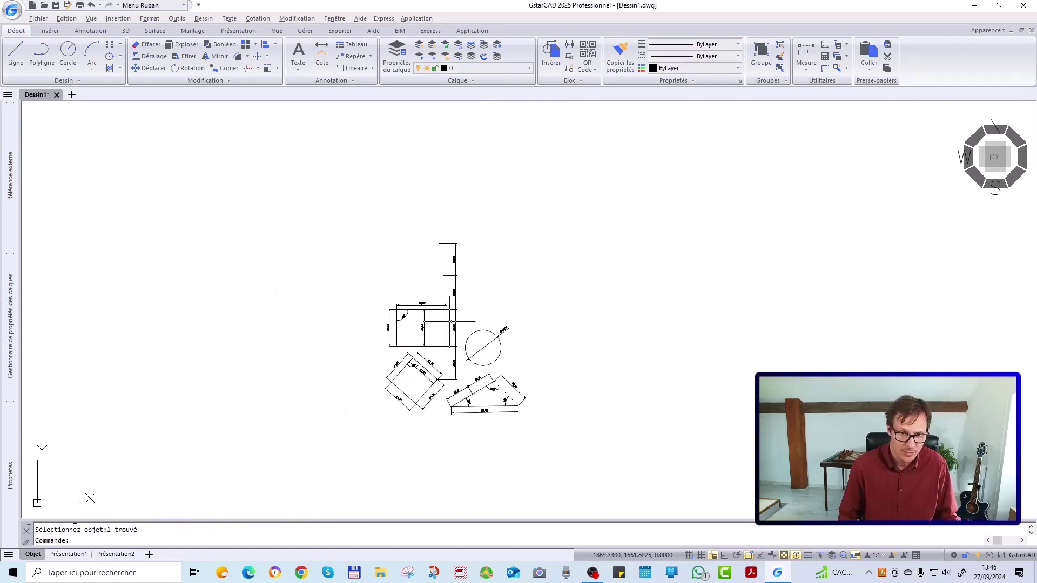
{"action": "scroll", "coordinate": [498, 295], "scroll_direction": "up", "scroll_amount": 3}
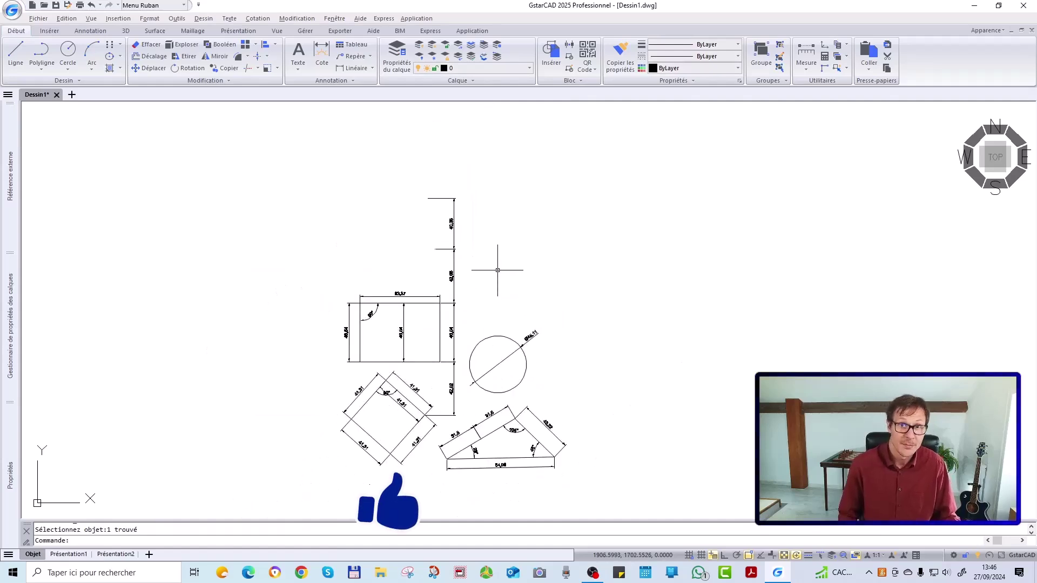